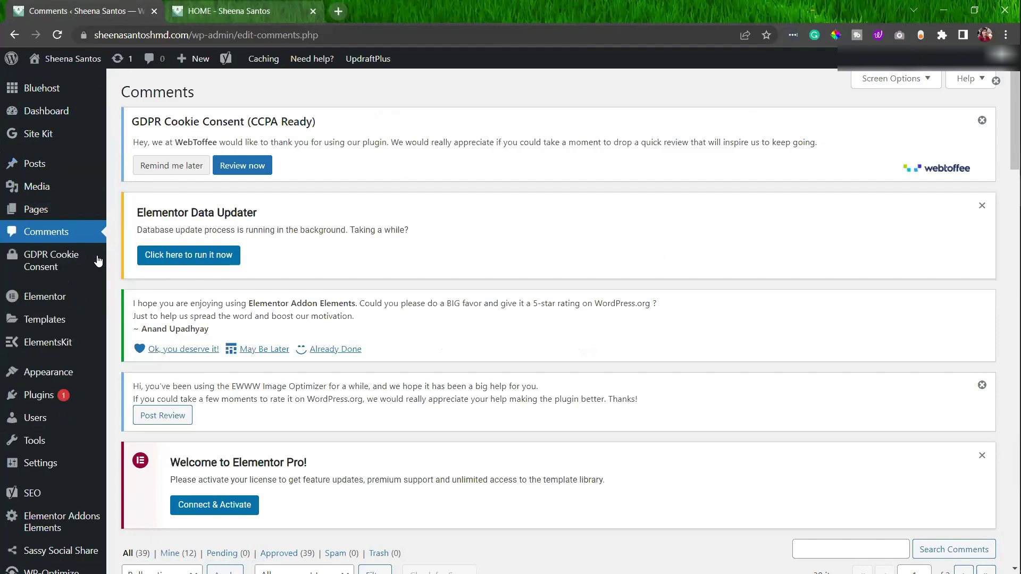
Examine the comment list and the moderation actions available for an individual comment
scroll(478, 154, "down", 8)
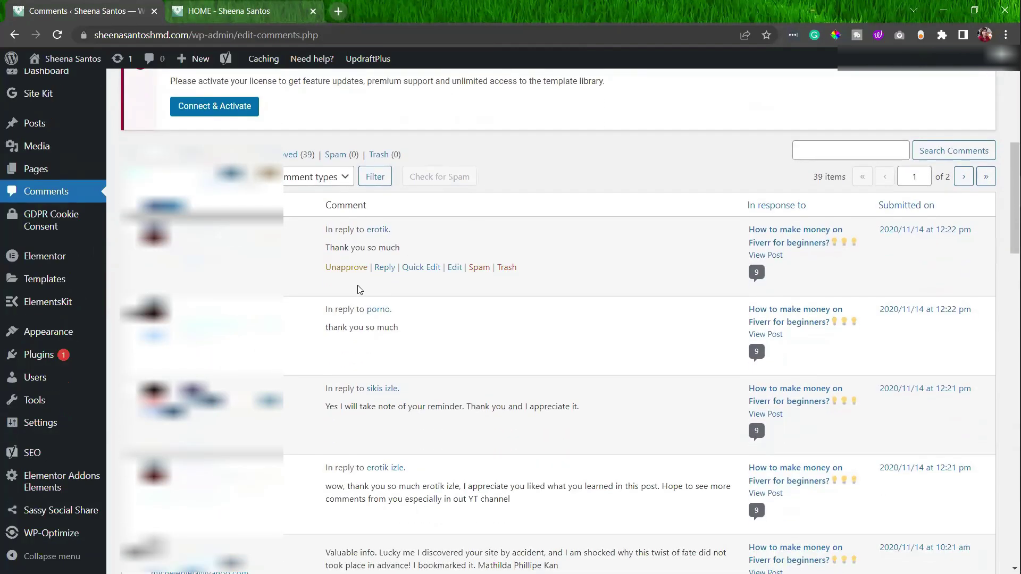
scroll(359, 287, "down", 1)
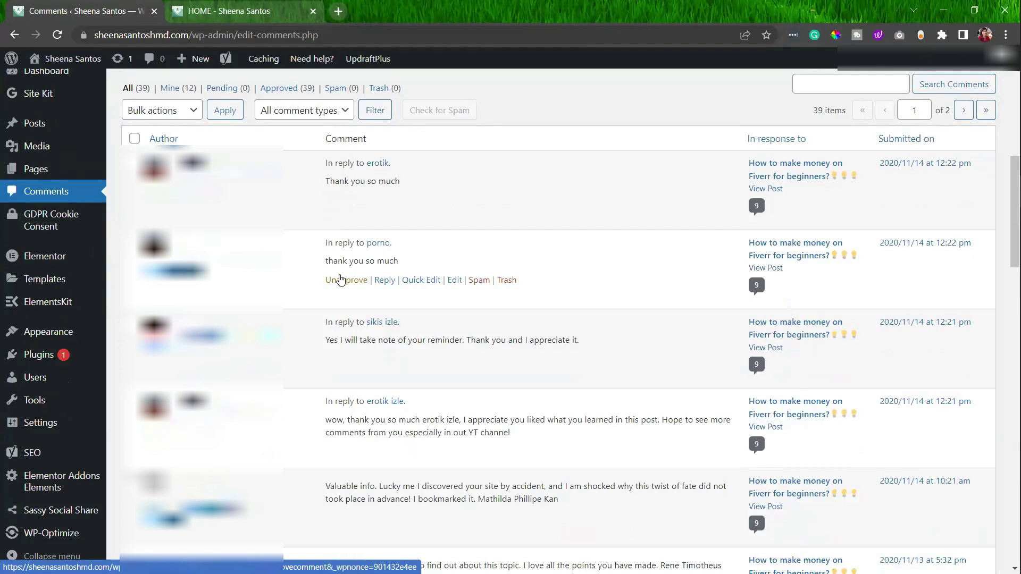
mouse_move(334, 206)
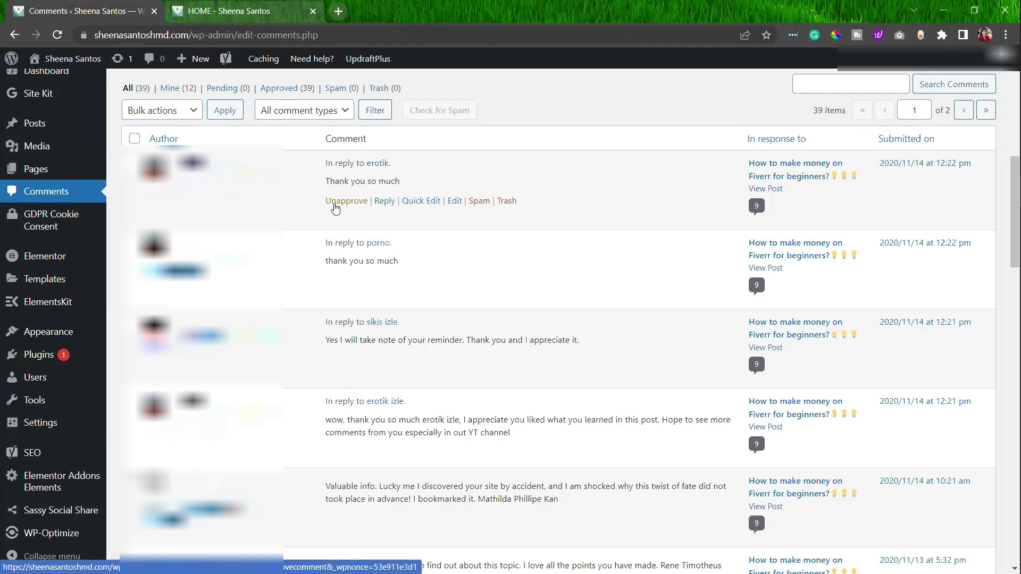
Open the Fiverr post linked to the first comment in a new tab and view its published page
right_click(798, 165)
left_click(813, 170)
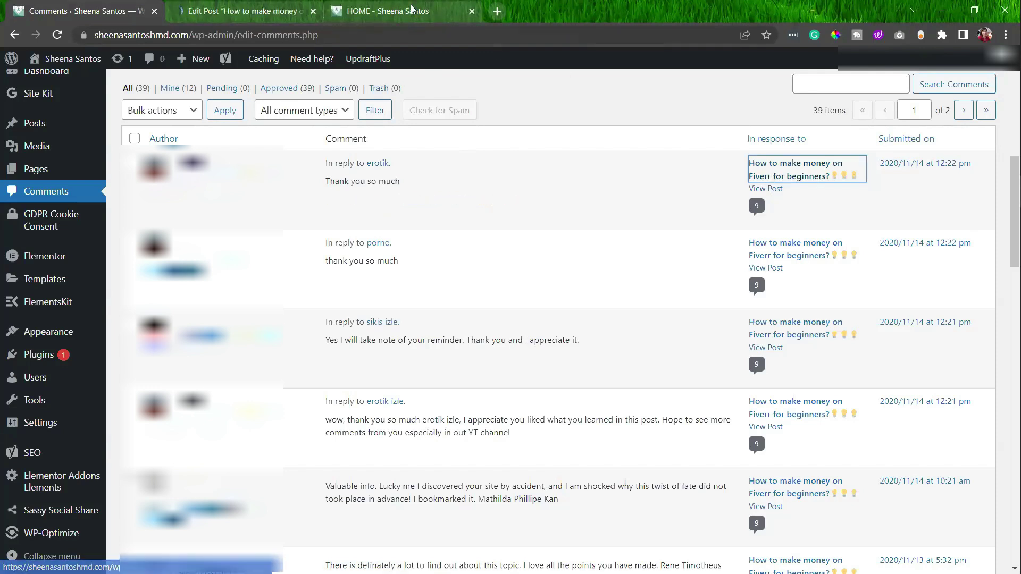
left_click(284, 10)
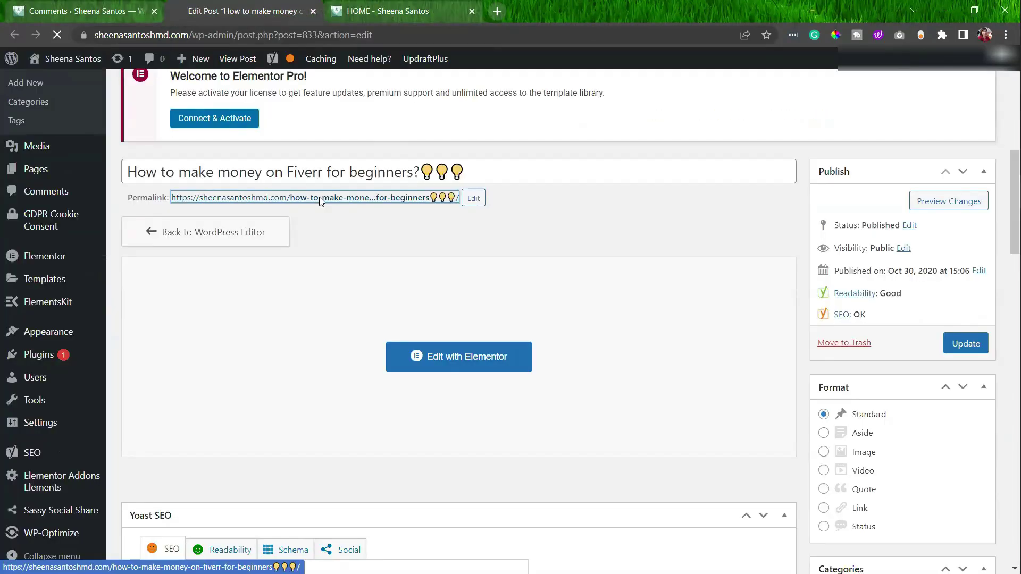
left_click(295, 203)
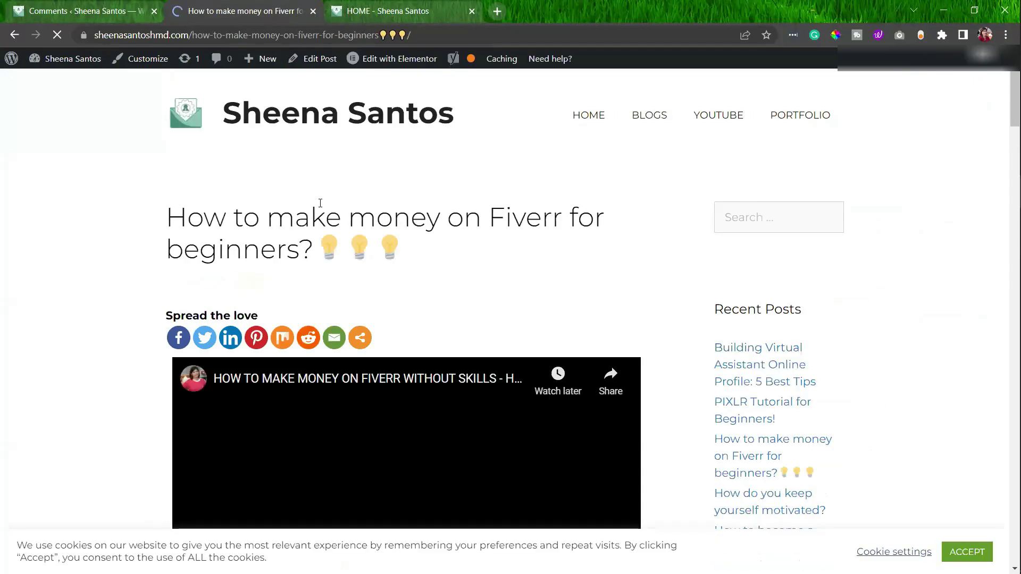
Examine the visitor comments and replies beneath the published Fiverr post
scroll(296, 202, "down", 1)
scroll(300, 230, "down", 10)
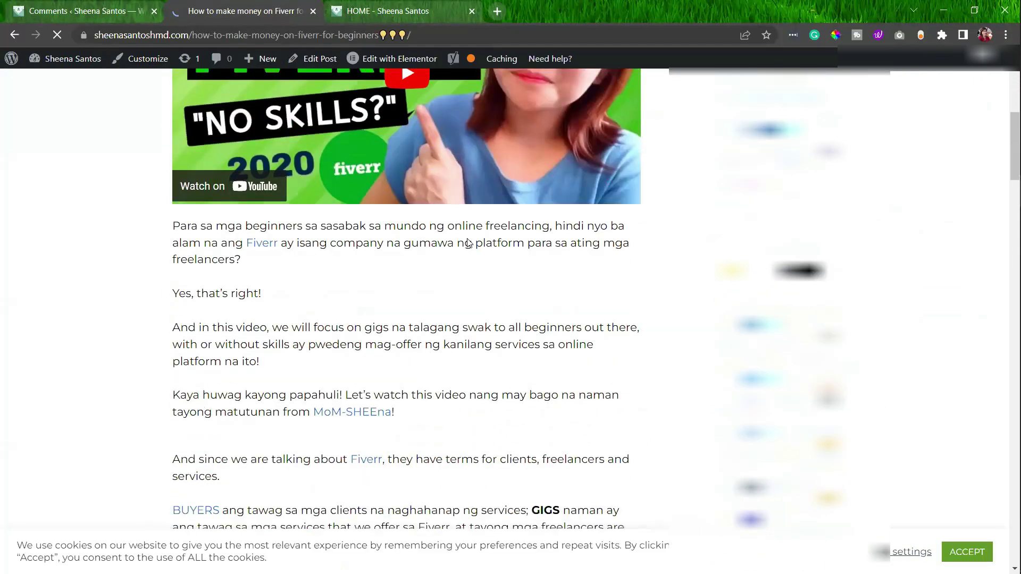
scroll(490, 248, "down", 15)
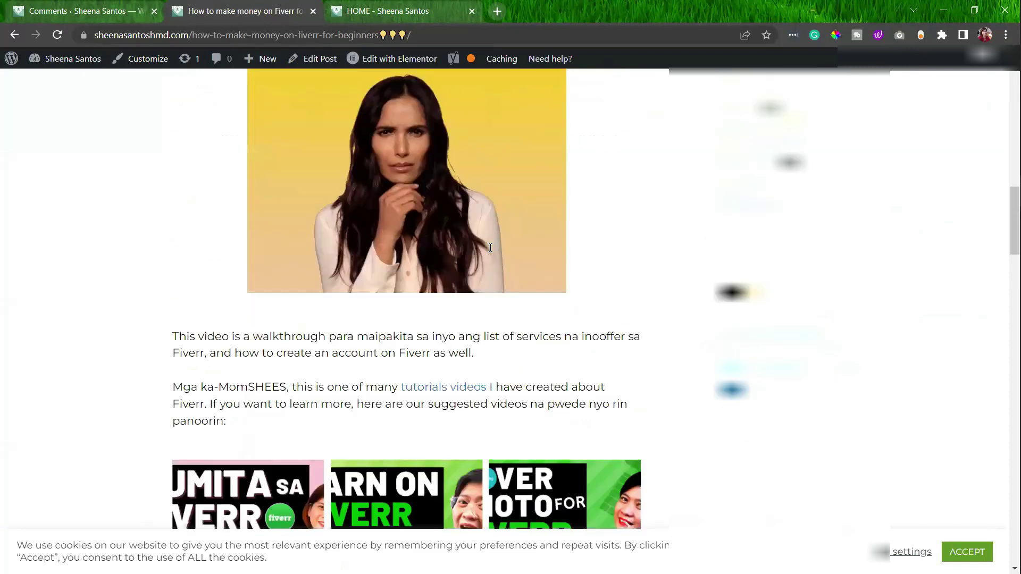
scroll(490, 248, "down", 20)
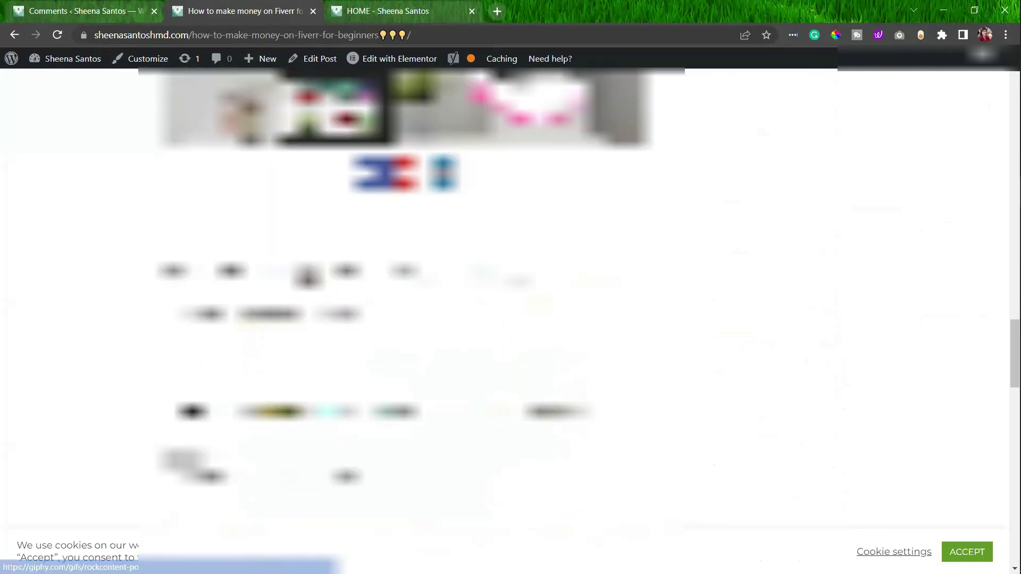
scroll(491, 248, "down", 5)
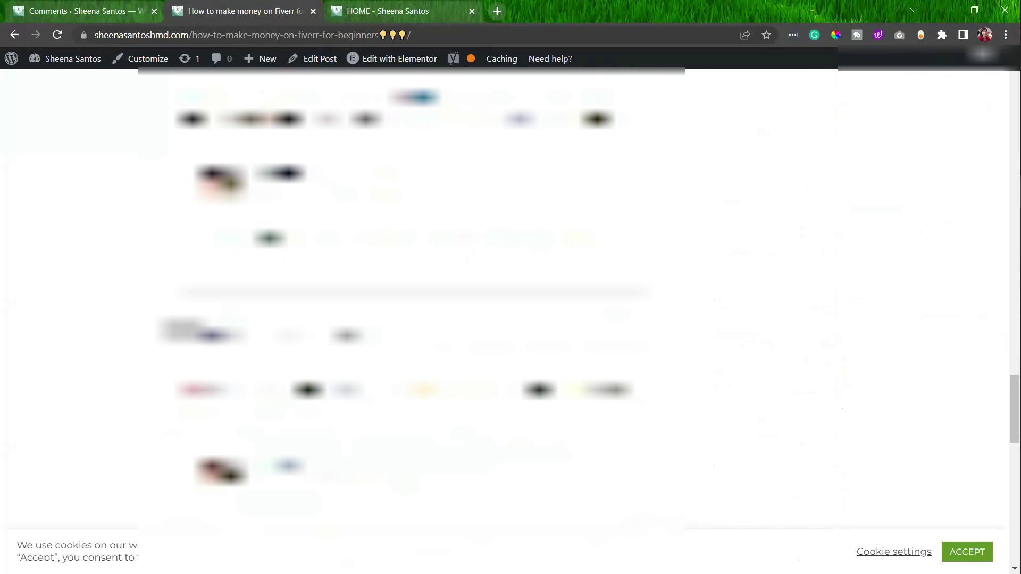
scroll(490, 248, "down", 3)
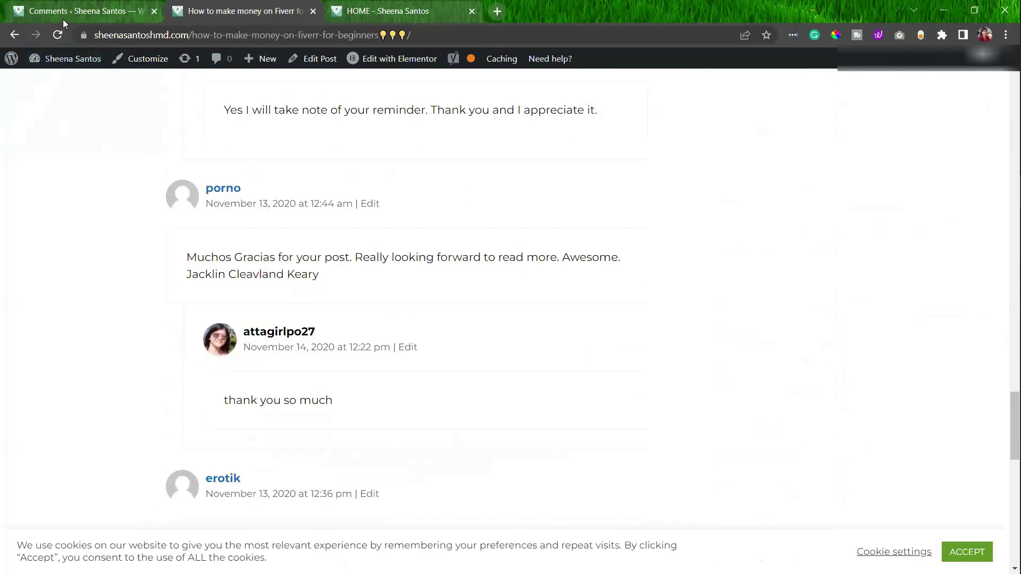
Return to the comment moderation list in the WordPress dashboard
left_click(64, 20)
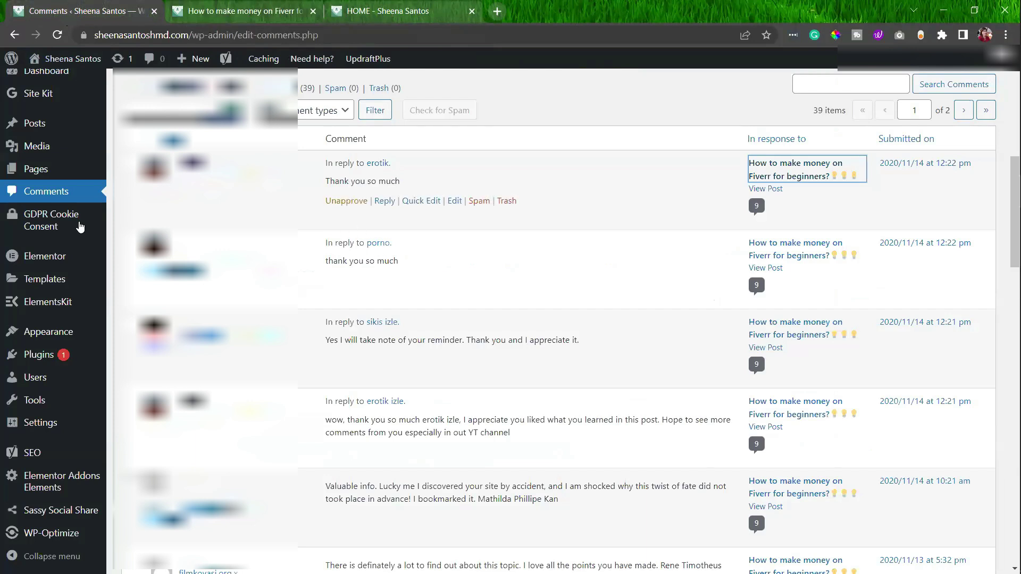
left_click(37, 197)
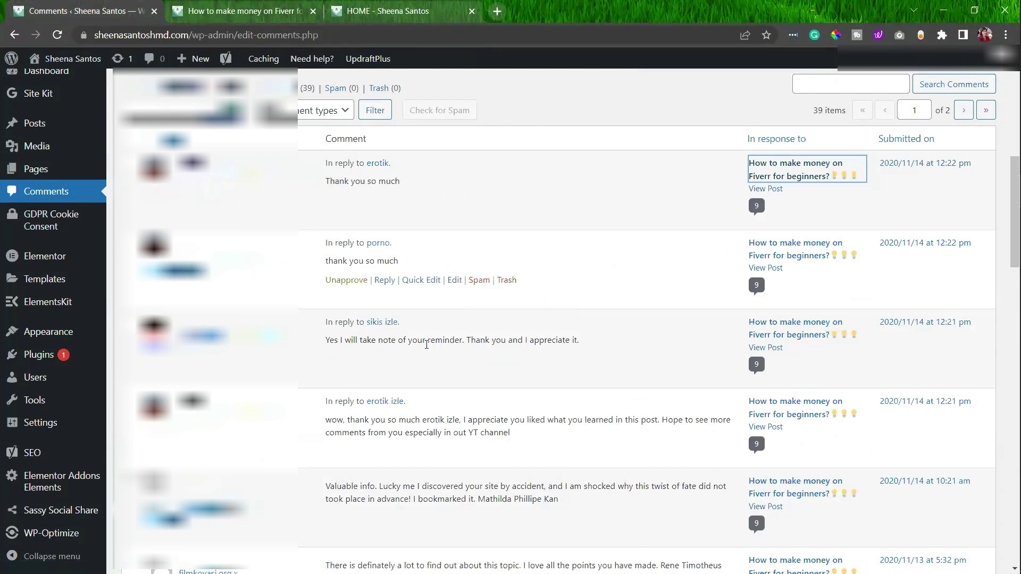
scroll(526, 468, "down", 1)
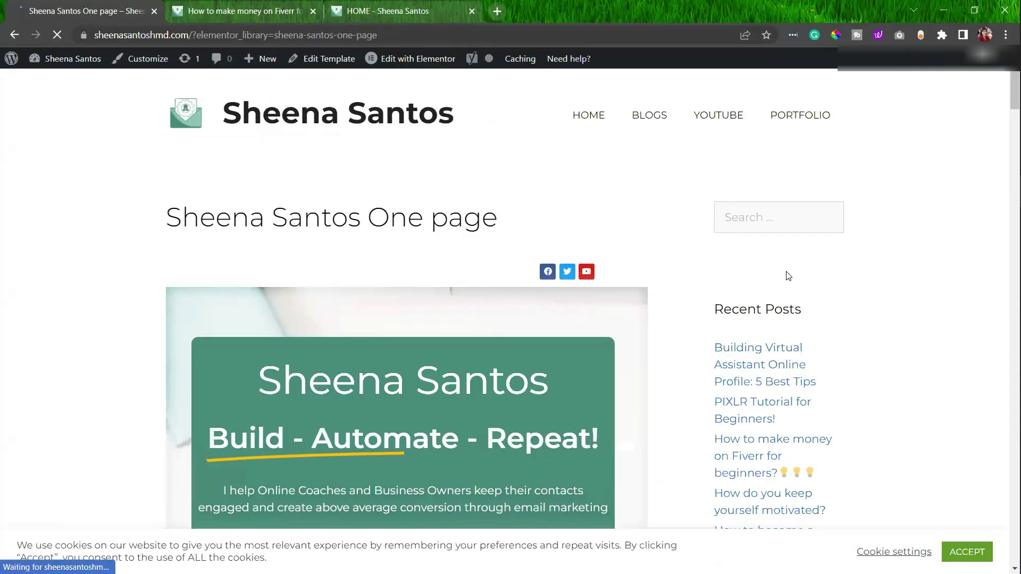
Examine the one-page template preview from its hero banner down to the How I Can Help You heading
scroll(484, 230, "down", 5)
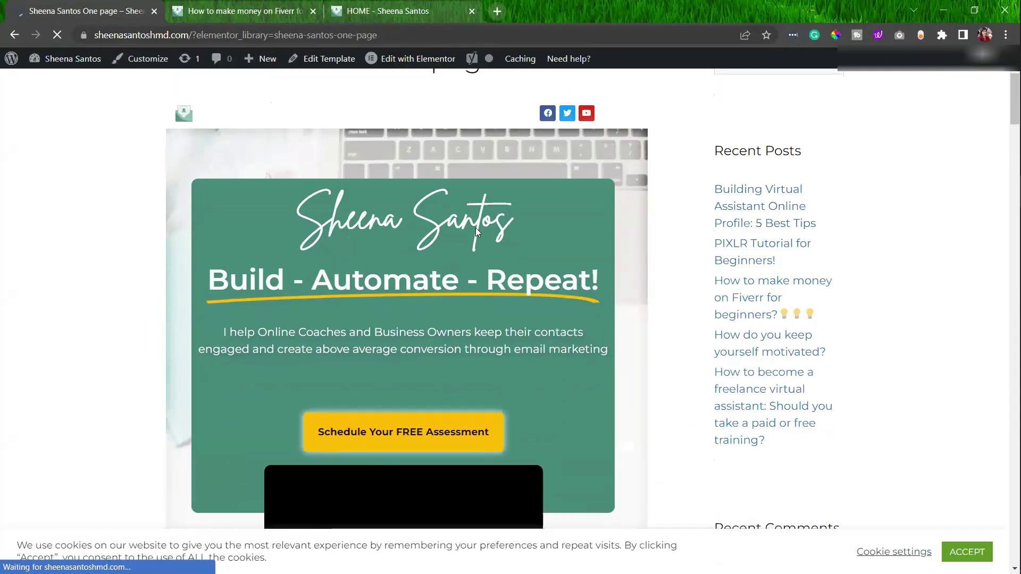
scroll(485, 229, "down", 8)
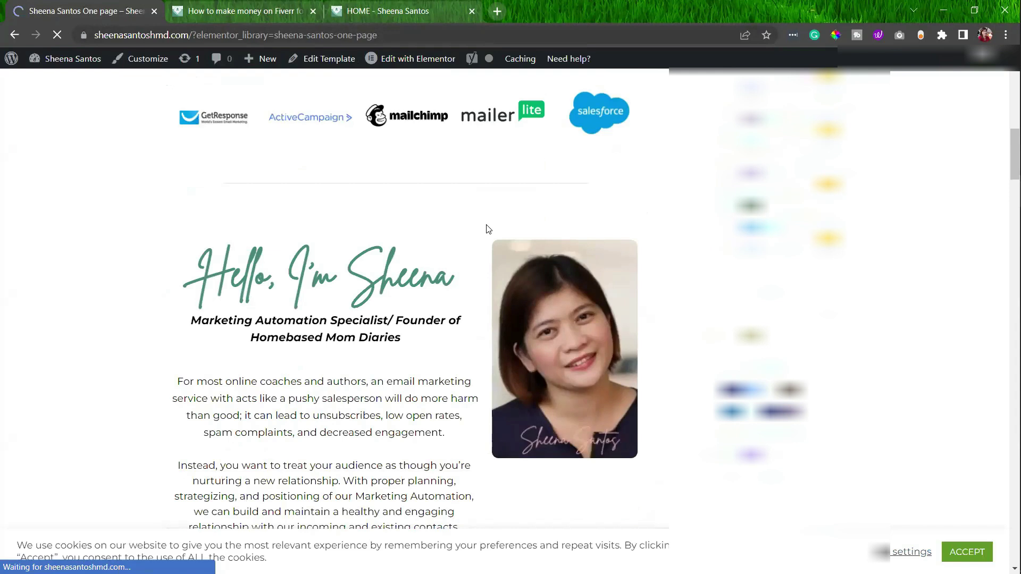
scroll(485, 226, "down", 2)
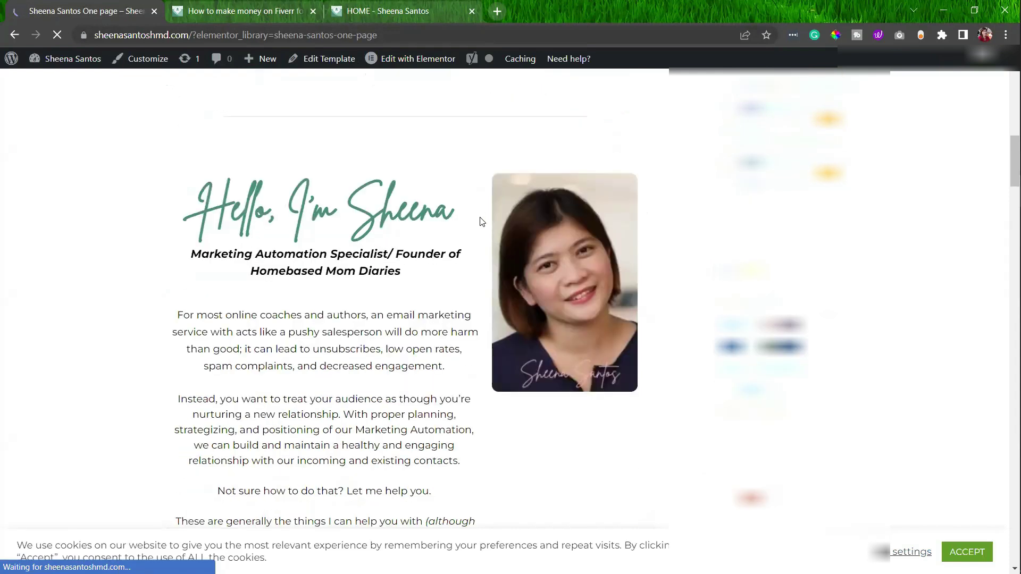
scroll(482, 221, "down", 3)
scroll(481, 218, "down", 3)
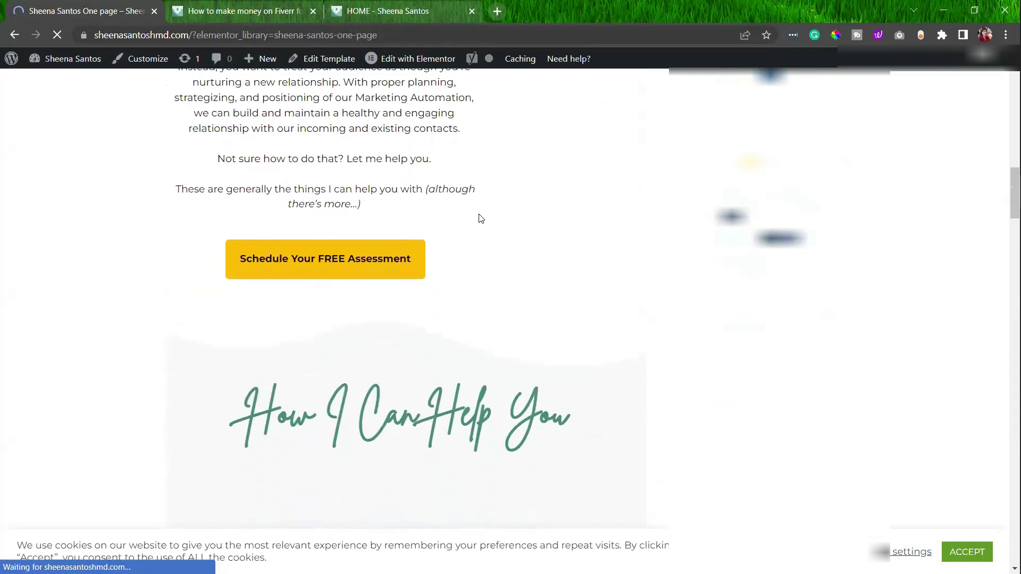
Compare the live home page's opening sections with the template's introduction and service cards
left_click(386, 10)
scroll(431, 262, "down", 10)
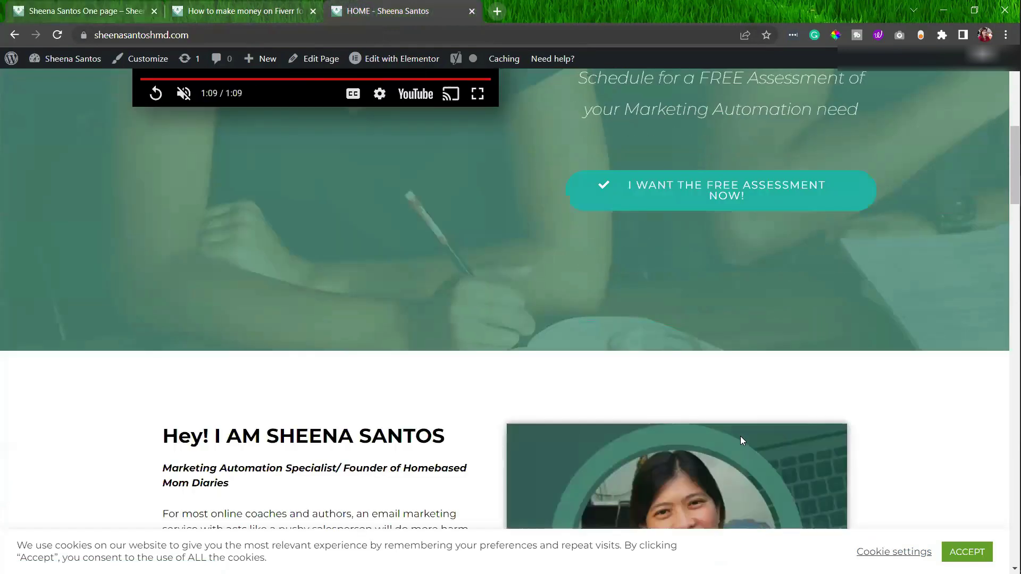
key("ctrl+1")
scroll(485, 228, "down", 5)
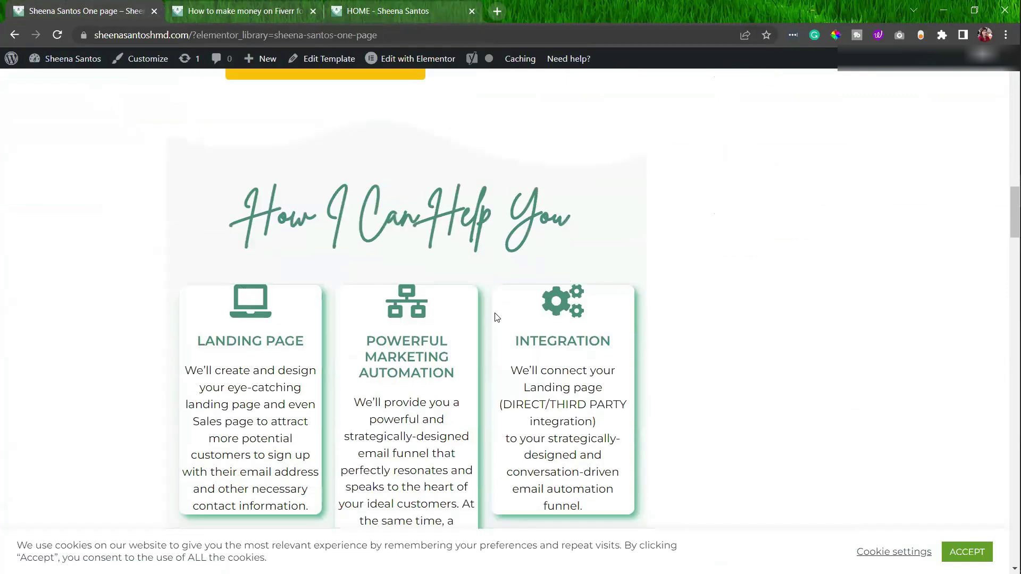
scroll(496, 313, "down", 1)
scroll(494, 316, "up", 12)
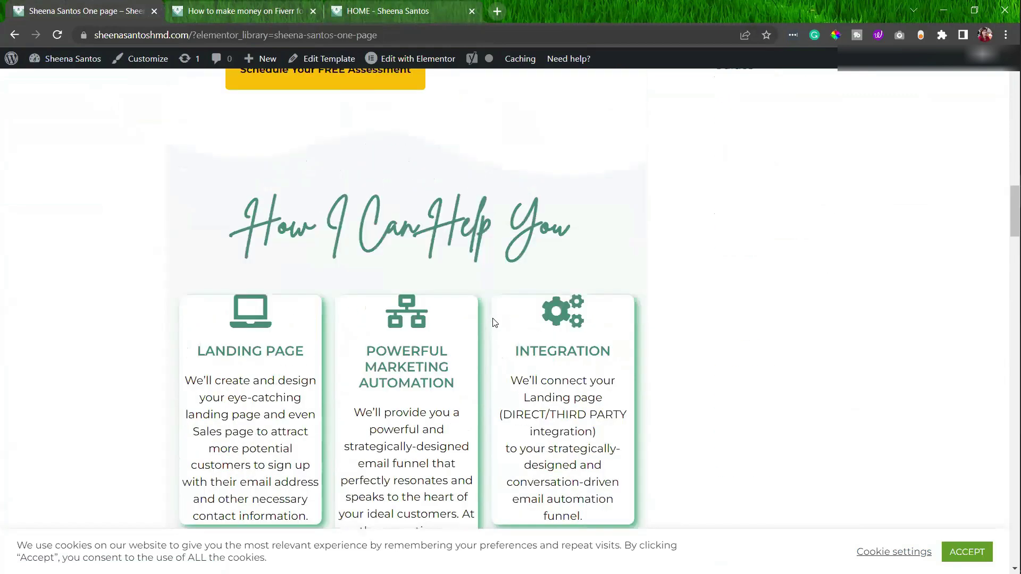
scroll(490, 325, "up", 3)
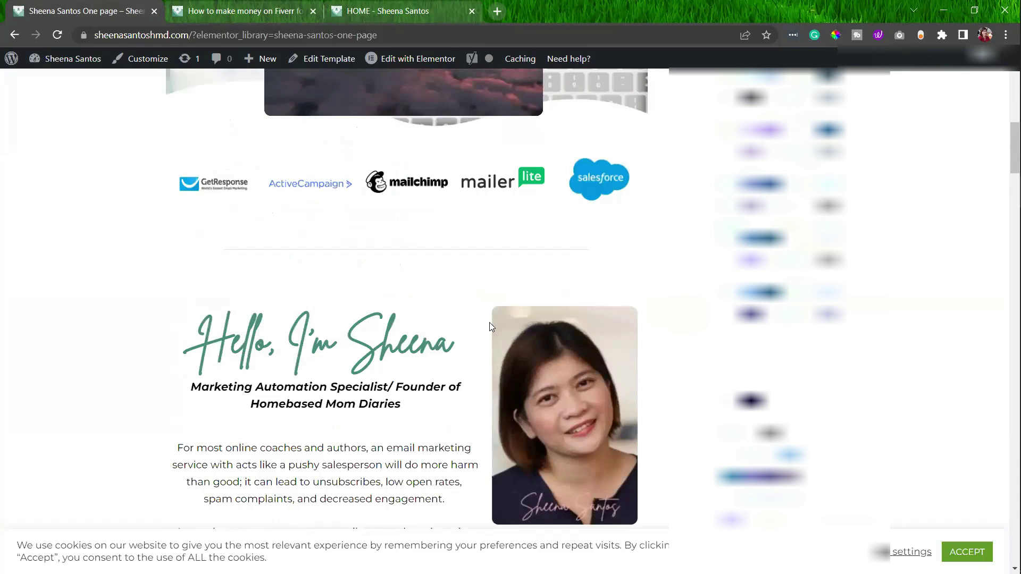
scroll(489, 322, "down", 2)
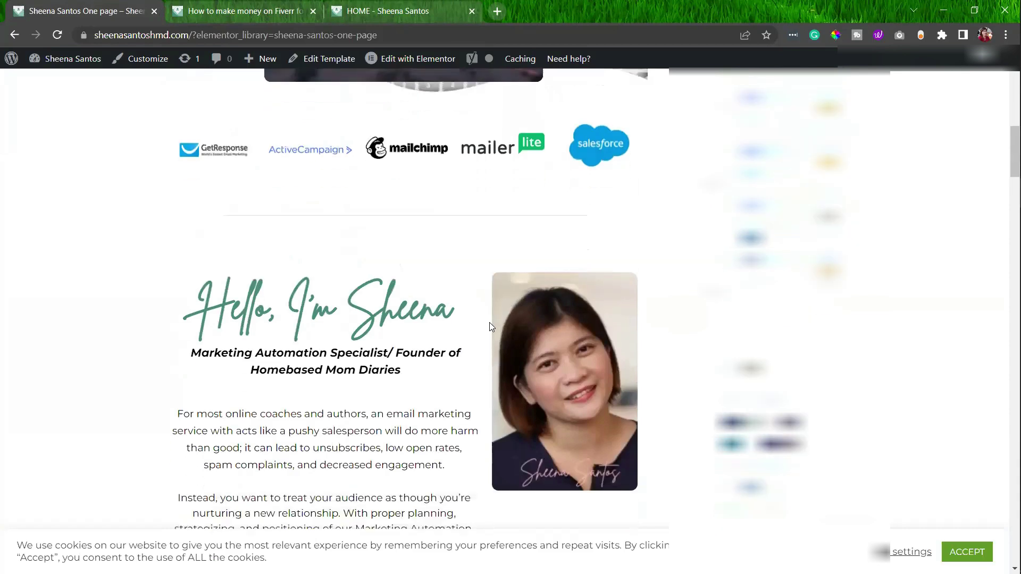
scroll(455, 375, "down", 5)
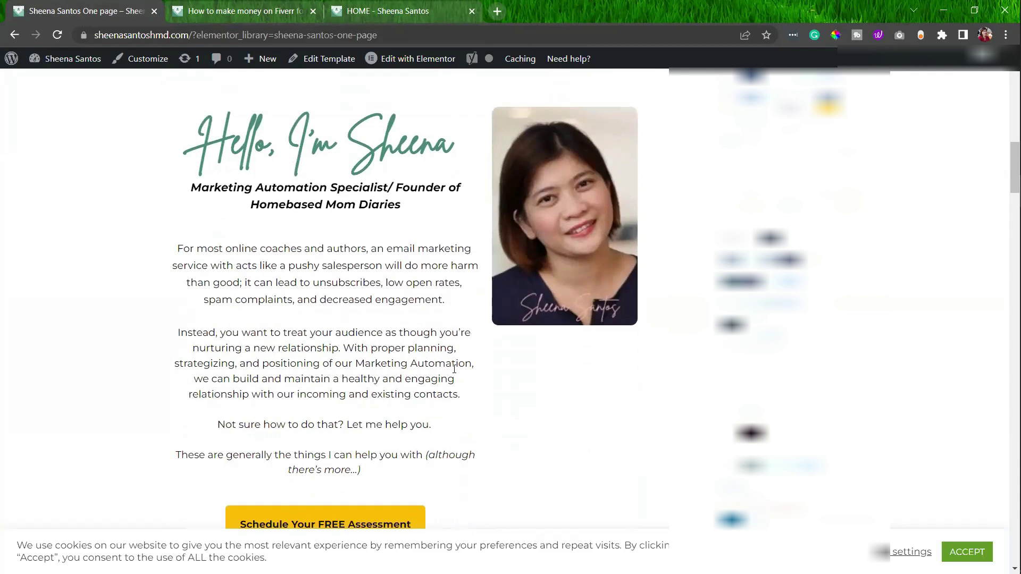
scroll(456, 375, "down", 9)
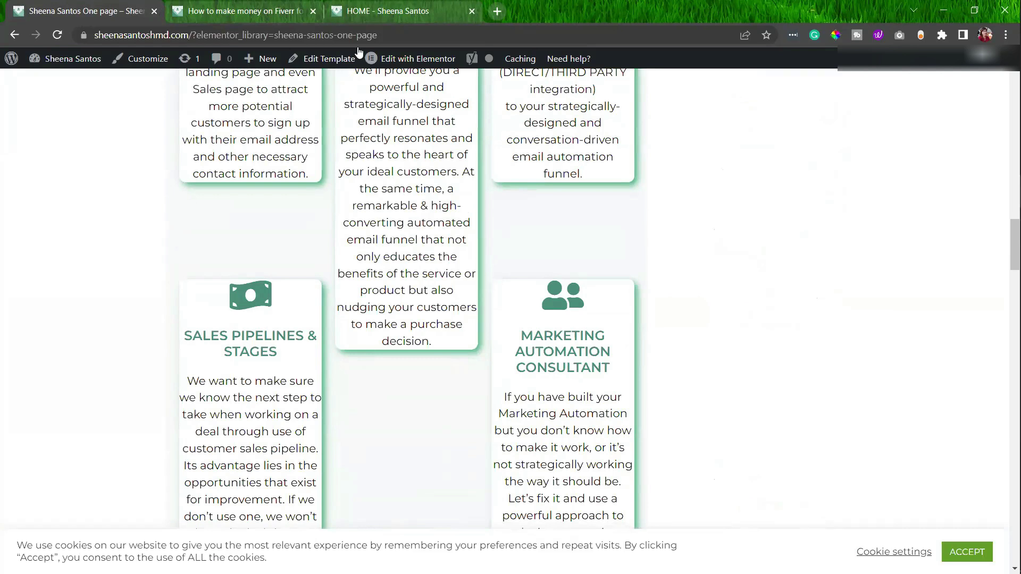
View the personal introduction and photo on the home page, and return to the one-page template preview
left_click(388, 12)
scroll(617, 362, "down", 16)
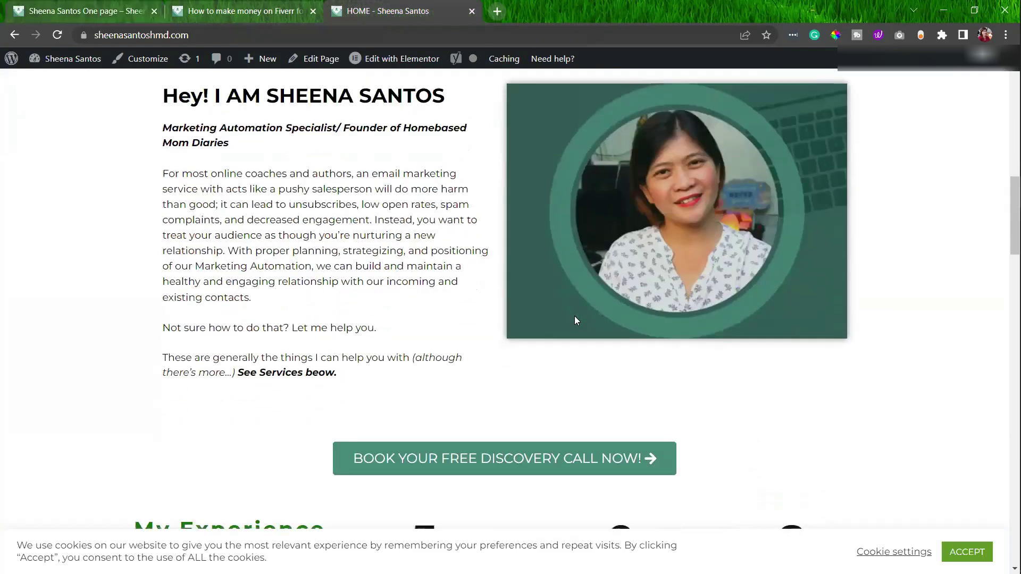
left_click(218, 16)
left_click(113, 12)
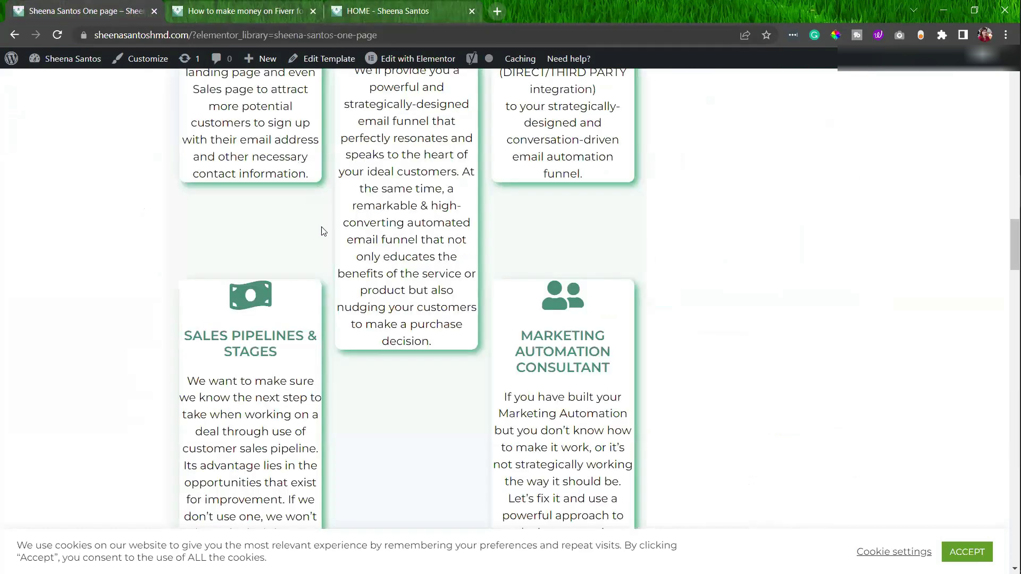
Examine the template's experience figures, client testimonials, Client Care Framework, call-to-action and works sections
scroll(328, 257, "down", 8)
scroll(329, 257, "down", 6)
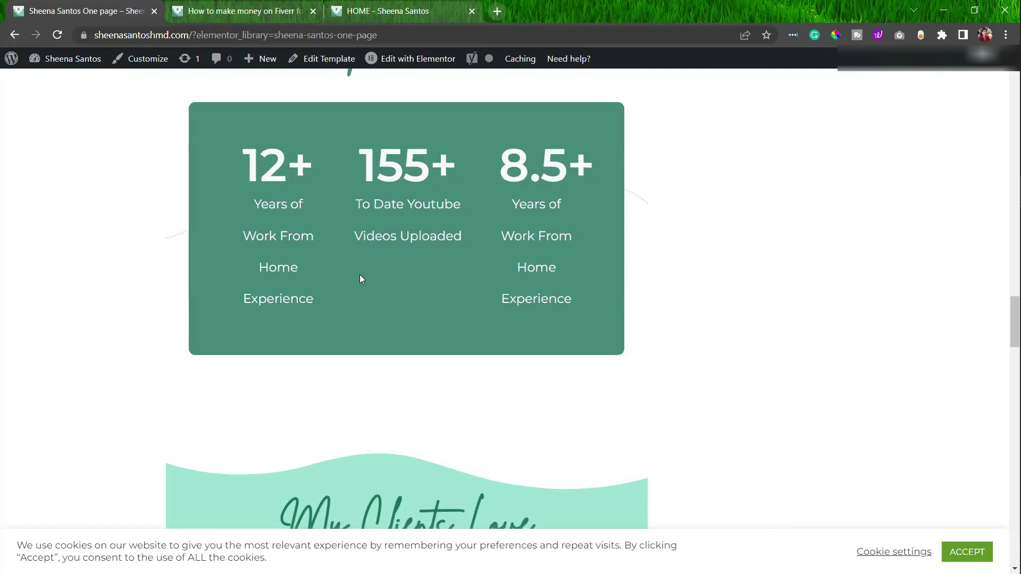
scroll(473, 250, "down", 5)
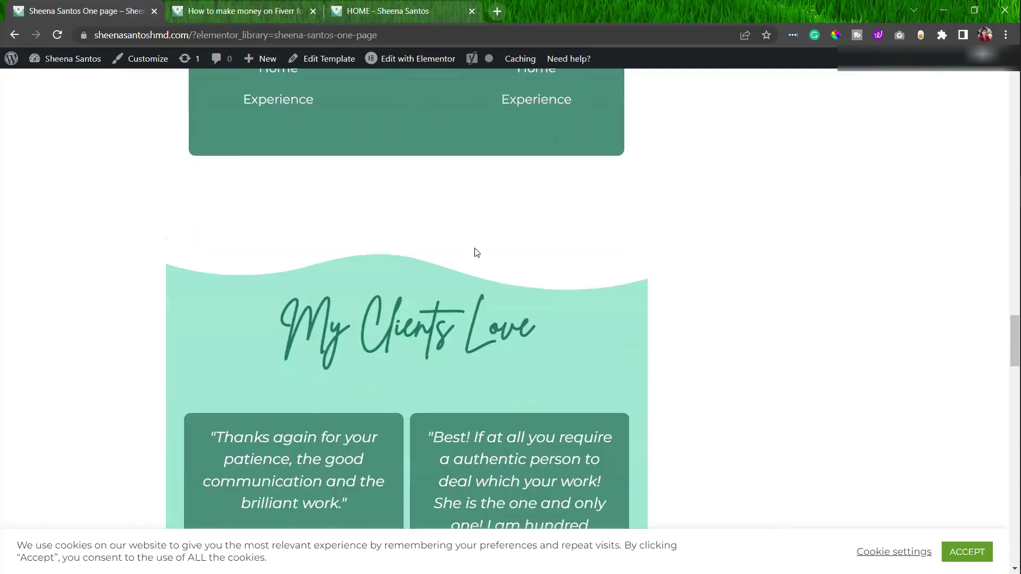
scroll(489, 248, "down", 2)
scroll(468, 272, "up", 1)
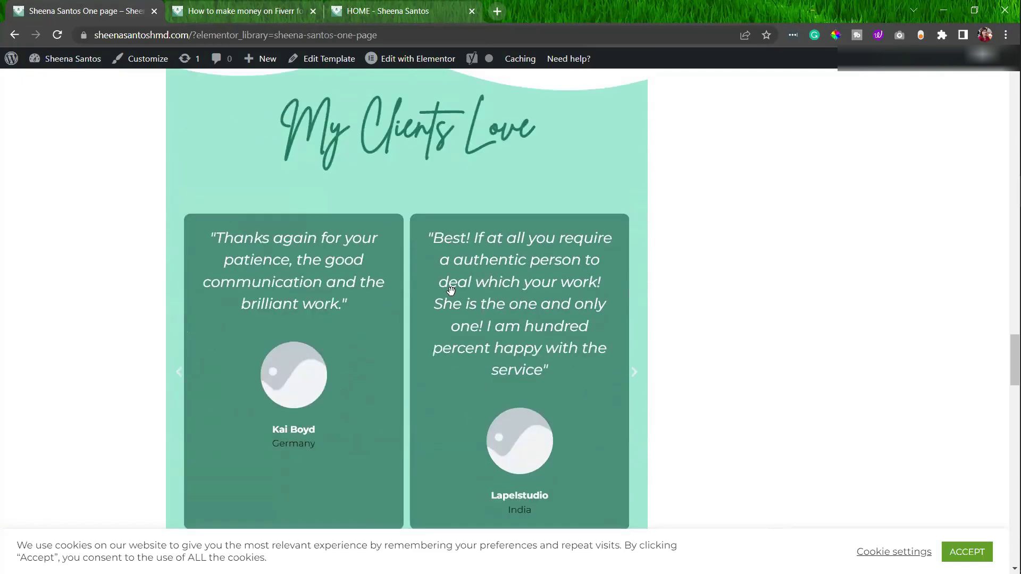
scroll(451, 290, "down", 7)
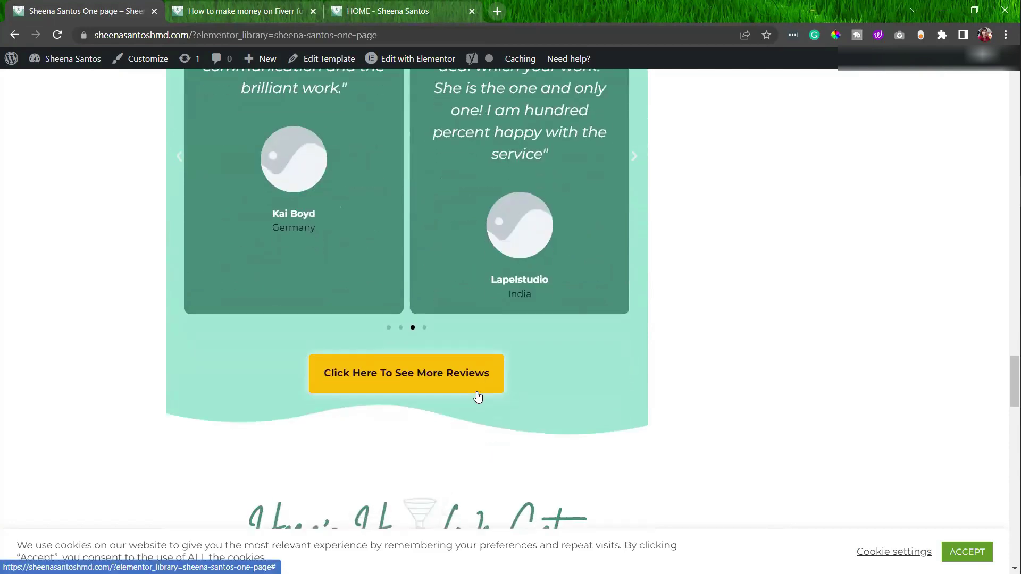
scroll(474, 388, "down", 6)
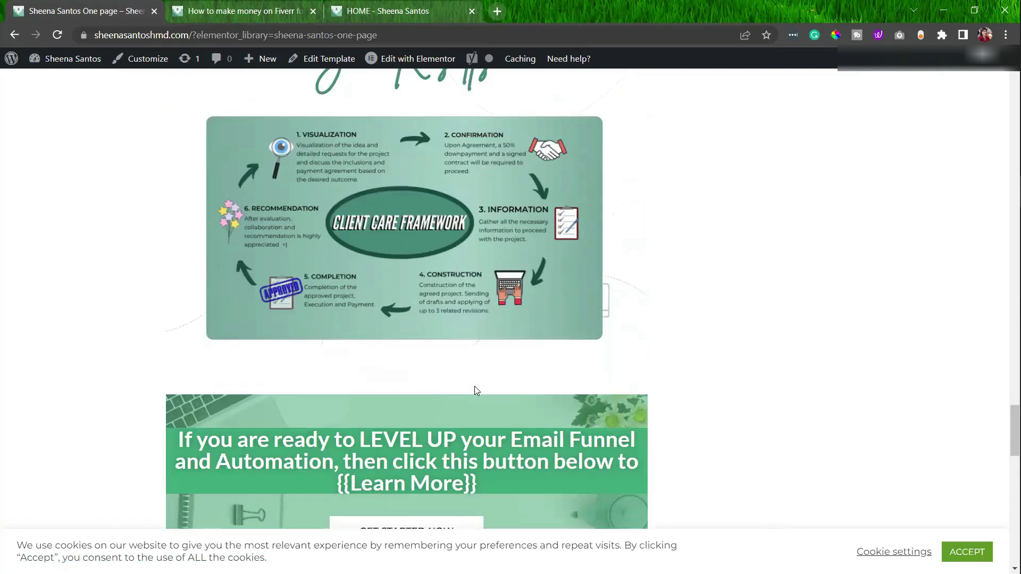
scroll(475, 391, "down", 10)
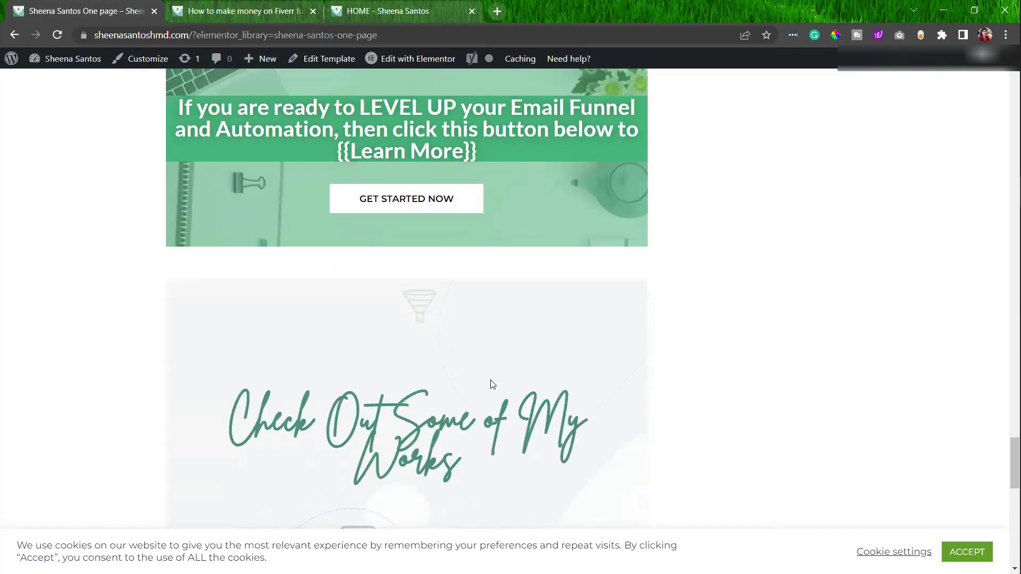
Switch to the live home page and view its Testimonials section for comparison with the template
left_click(412, 11)
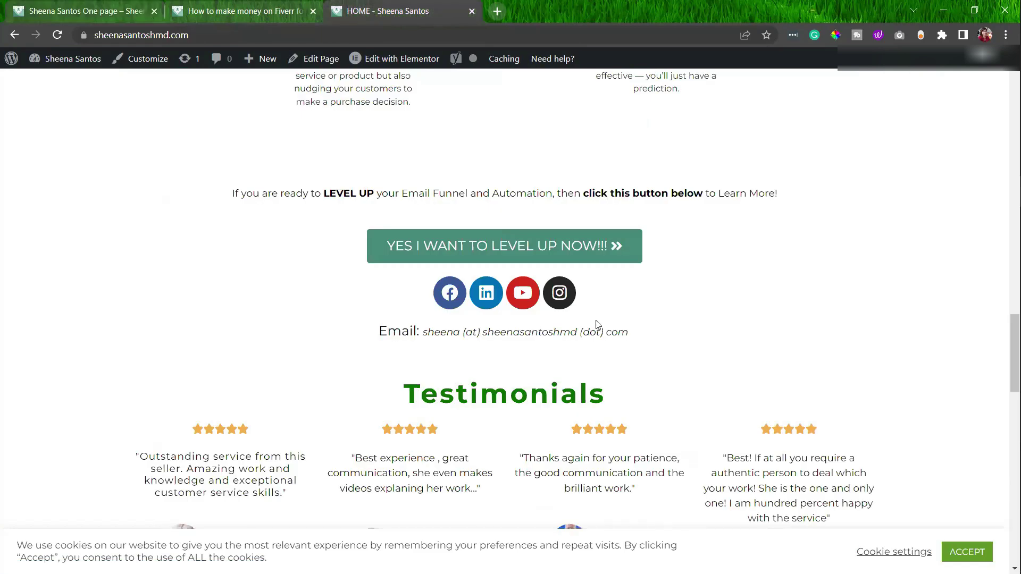
scroll(403, 243, "down", 4)
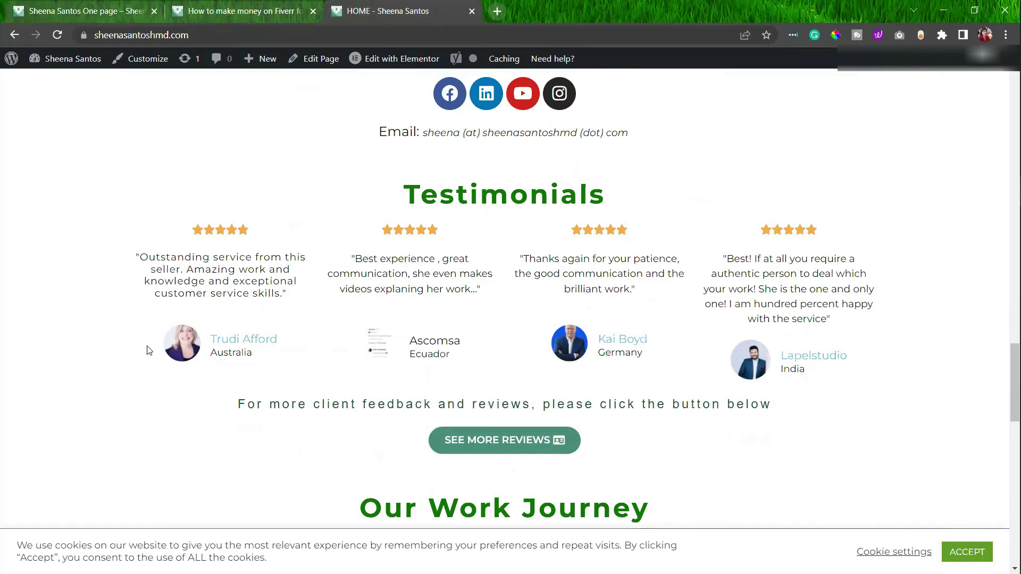
Examine the home page's Our Work Journey section, its Client Care Framework and the embedded videos
scroll(483, 285, "down", 6)
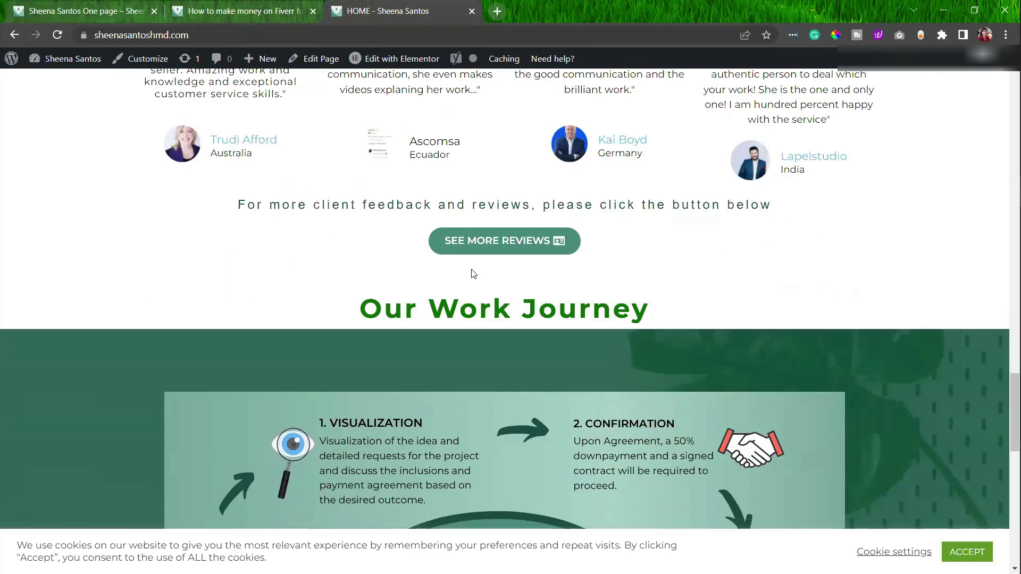
scroll(622, 356, "down", 12)
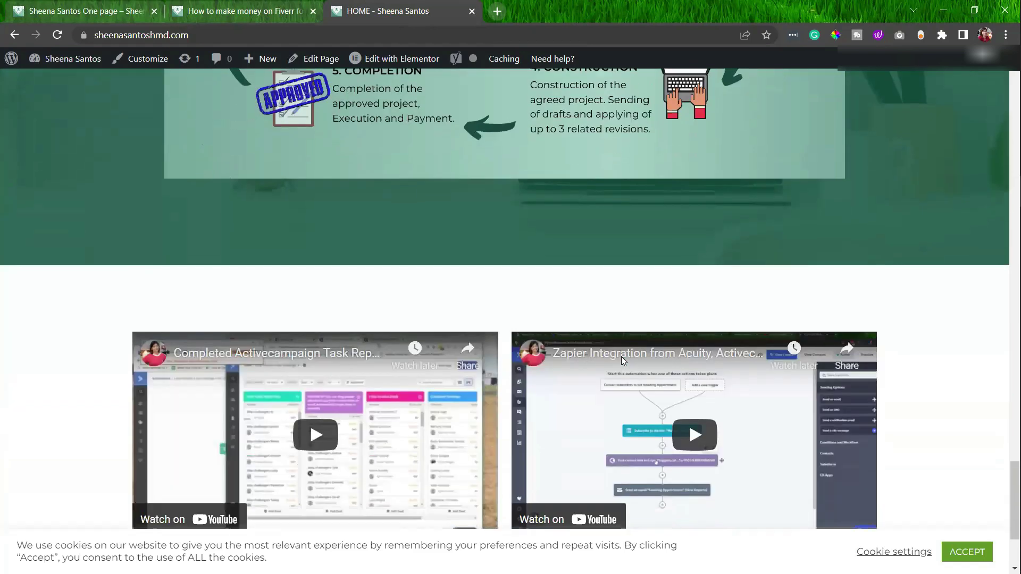
scroll(202, 282, "up", 13)
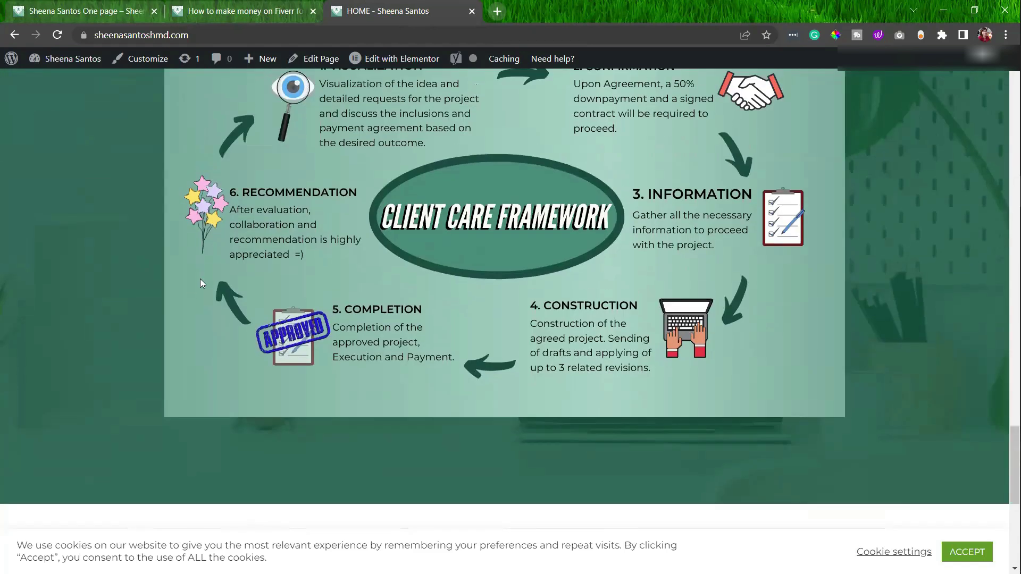
Switch back to the one-page template preview and leave it to return to the WordPress dashboard
key("ctrl+1")
scroll(276, 278, "up", 5)
key("alt+Left")
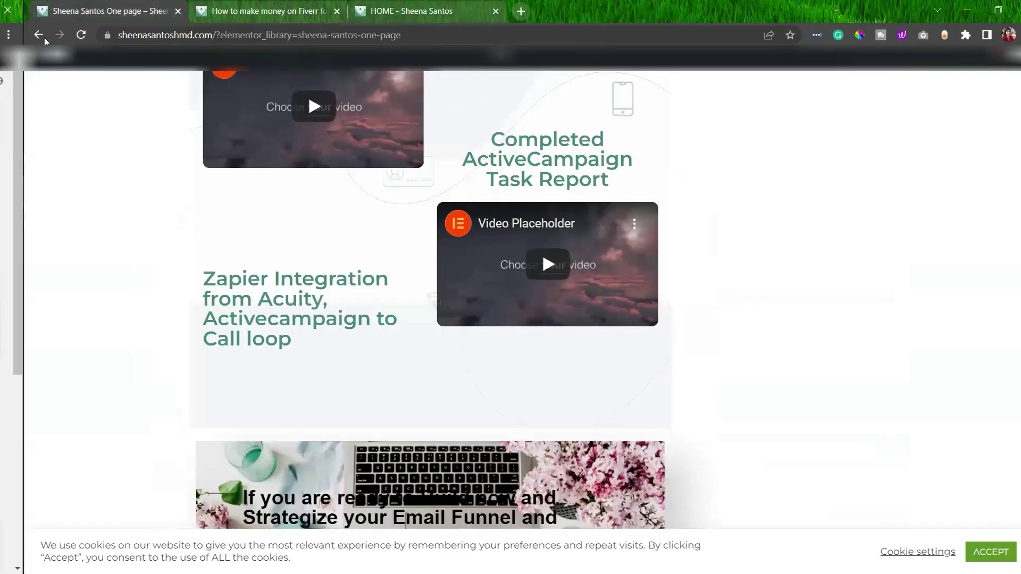
View the Available Tools page and examine the list of systems on the Import page
scroll(691, 250, "down", 3)
scroll(670, 276, "up", 3)
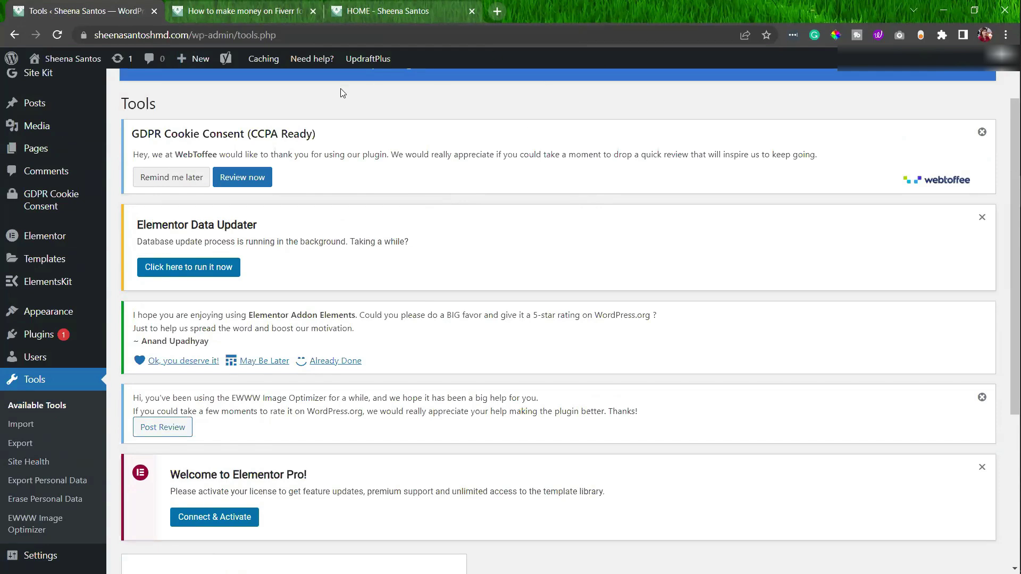
scroll(350, 232, "down", 3)
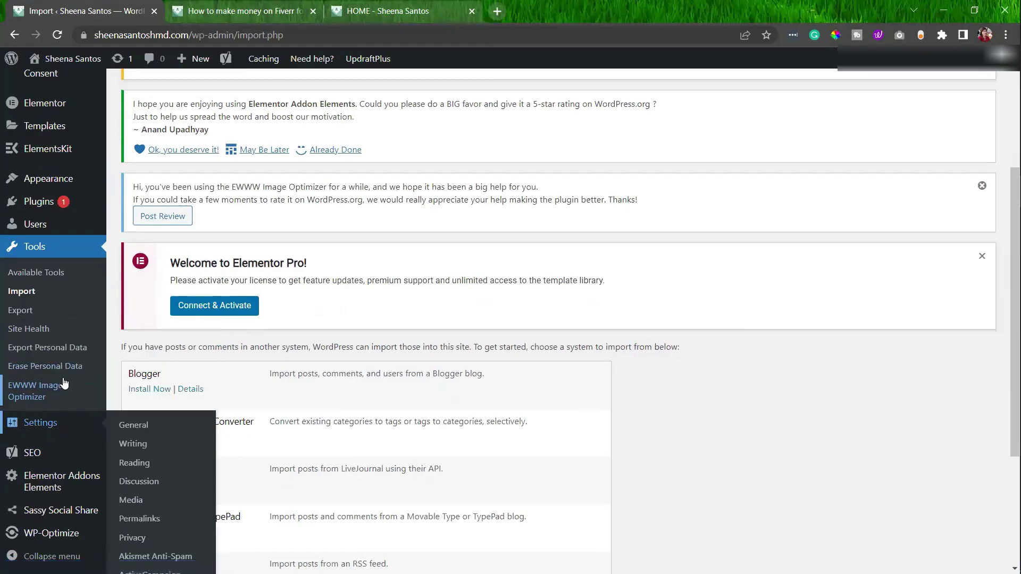
scroll(133, 444, "down", 4)
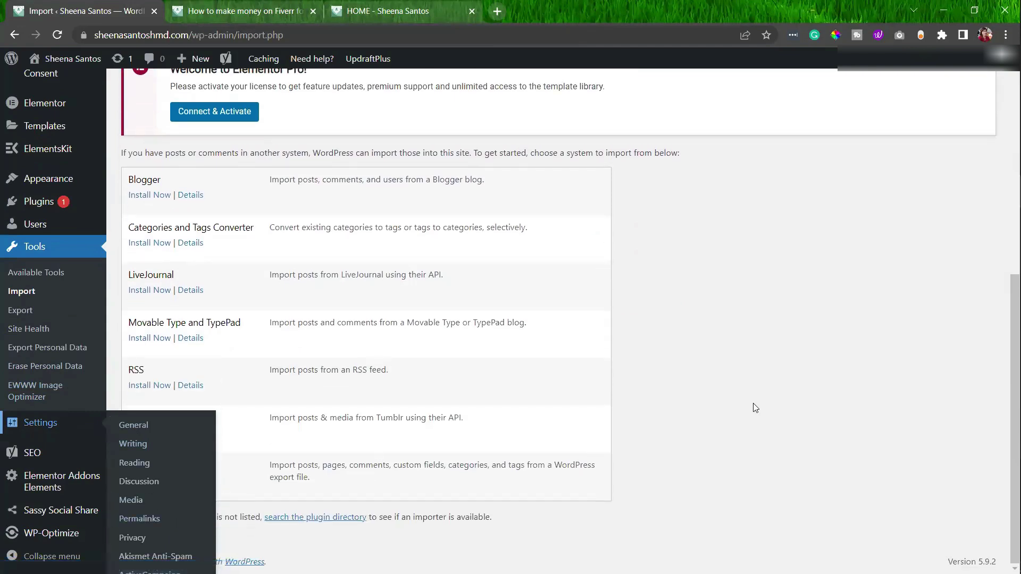
Open the ActiveCampaign settings and review the API Credentials and Subscription Forms sections
mouse_move(51, 428)
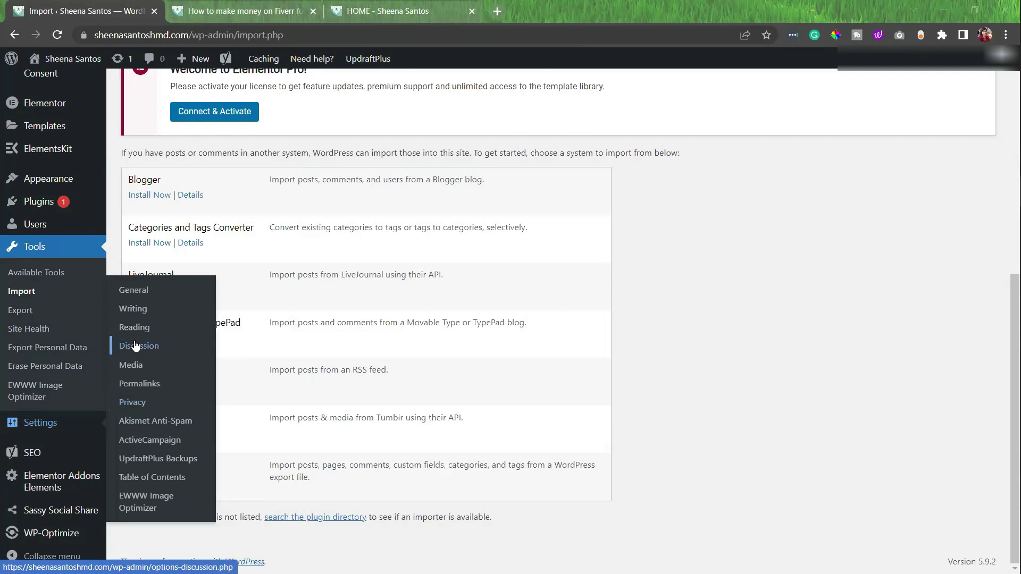
left_click(177, 447)
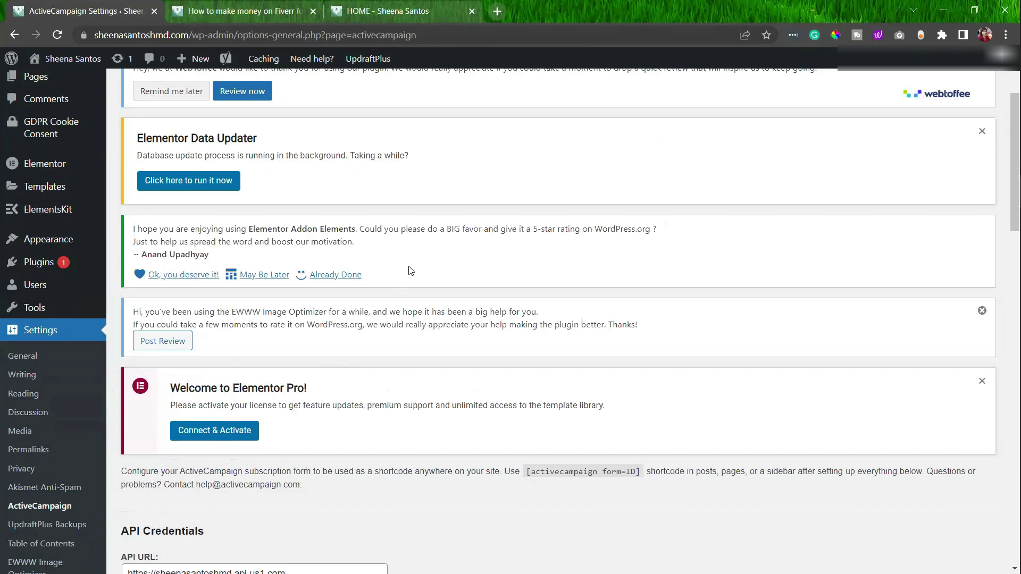
scroll(407, 266, "down", 2)
scroll(407, 265, "down", 3)
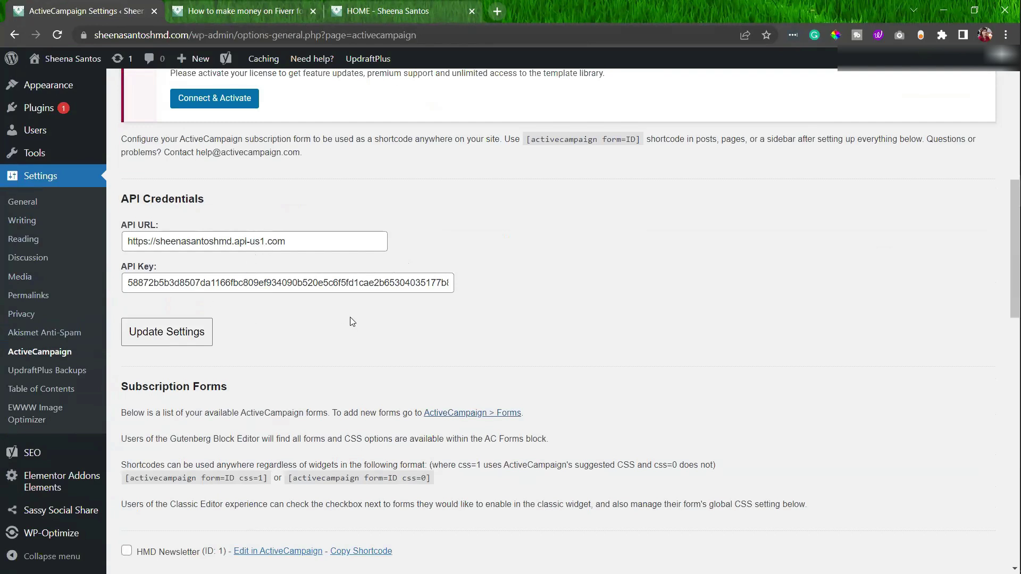
scroll(351, 322, "down", 3)
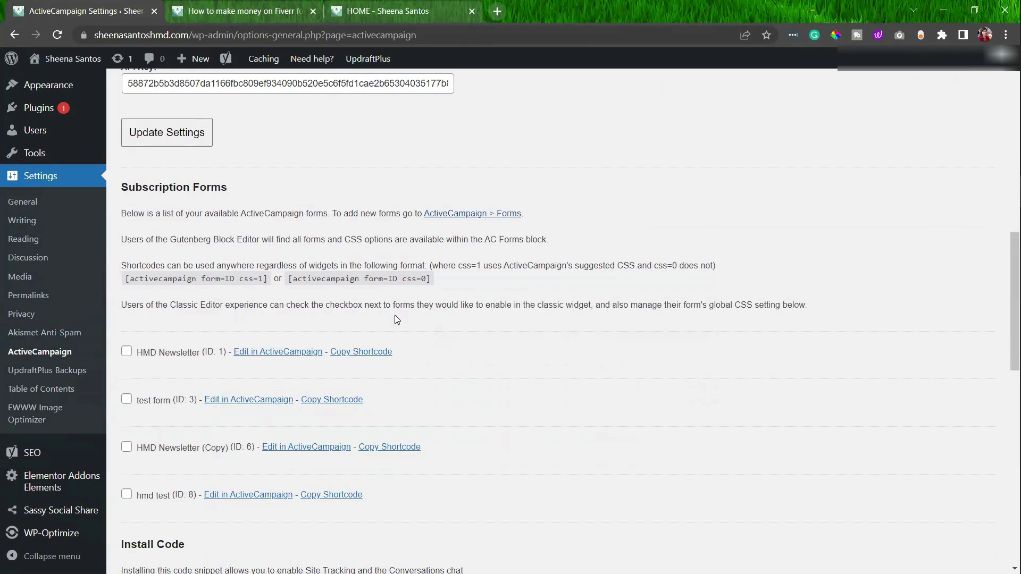
scroll(472, 345, "down", 1)
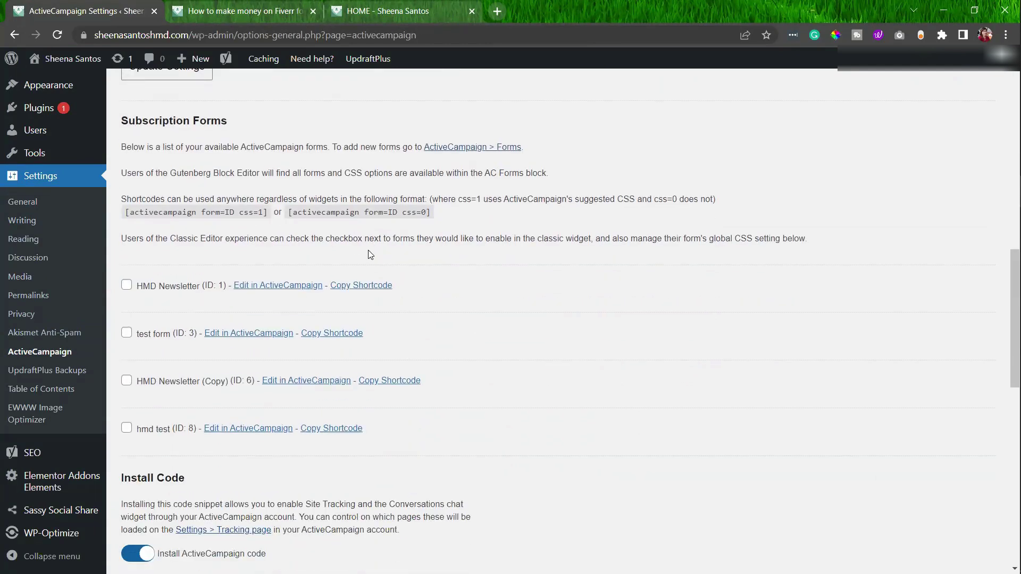
scroll(369, 253, "up", 3)
scroll(668, 494, "down", 3)
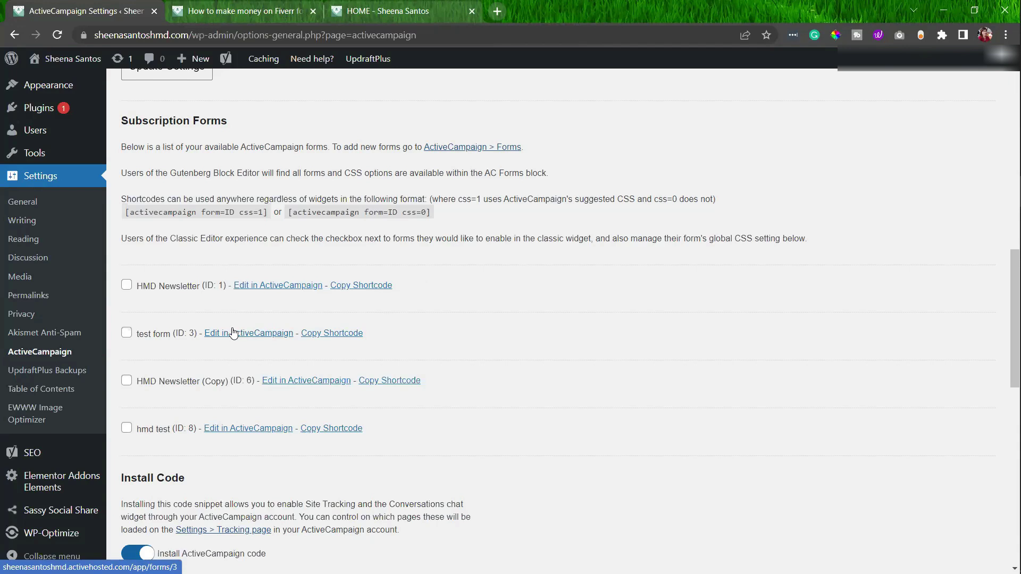
Examine the ActiveCampaign Install Code, Site Tracking, Conversations and Subscription Form(s) Preview sections
scroll(234, 333, "down", 8)
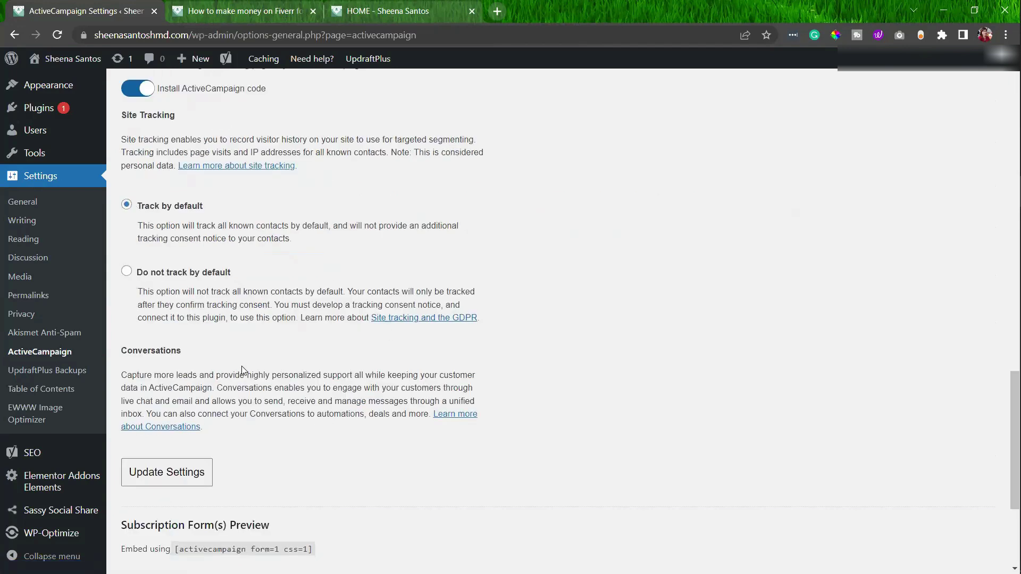
scroll(163, 344, "down", 4)
scroll(163, 344, "down", 2)
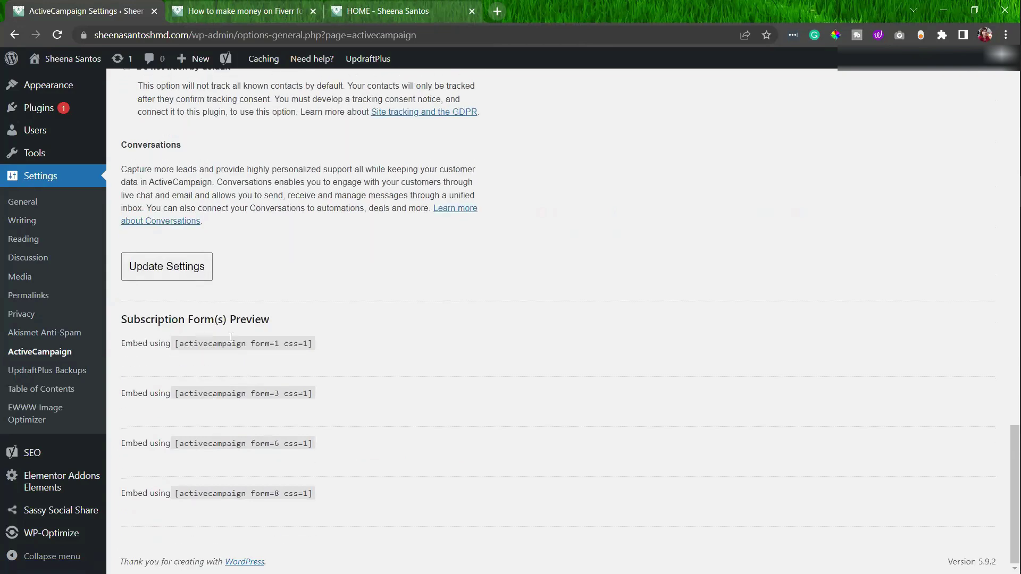
scroll(451, 305, "up", 8)
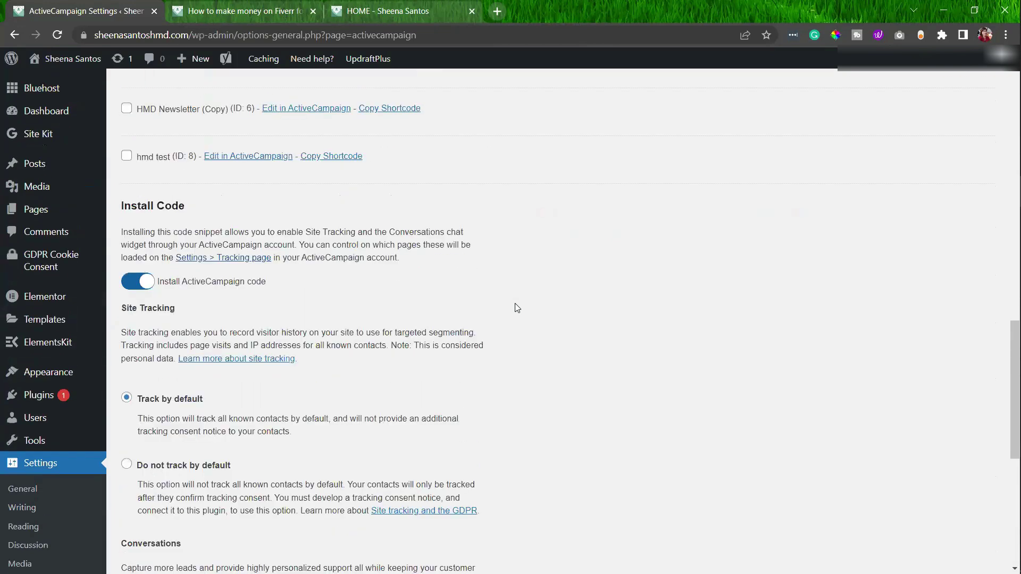
scroll(448, 425, "down", 4)
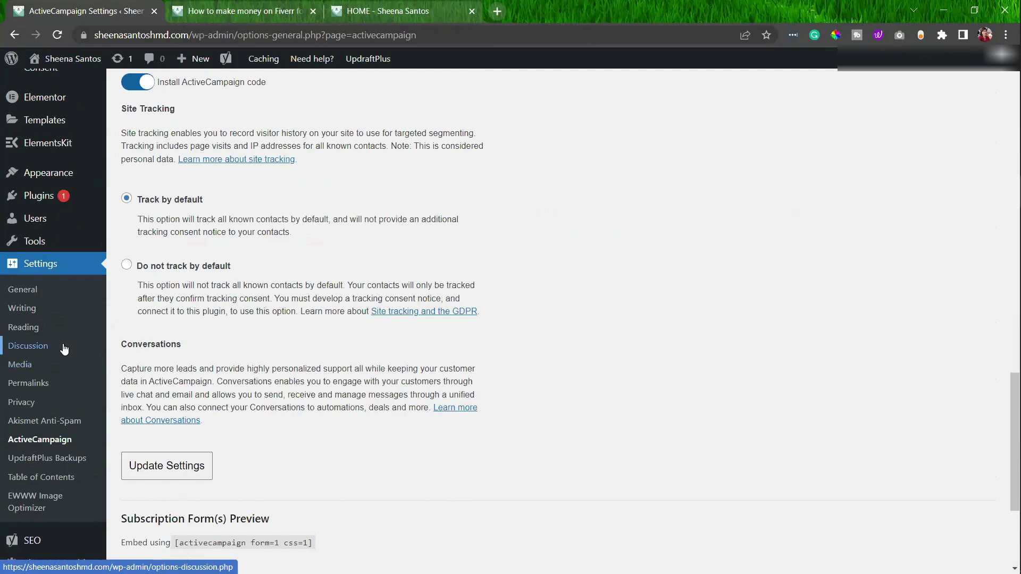
Open the Theme File Editor and look over the GeneratePress stylesheet, style.css
scroll(42, 350, "up", 2)
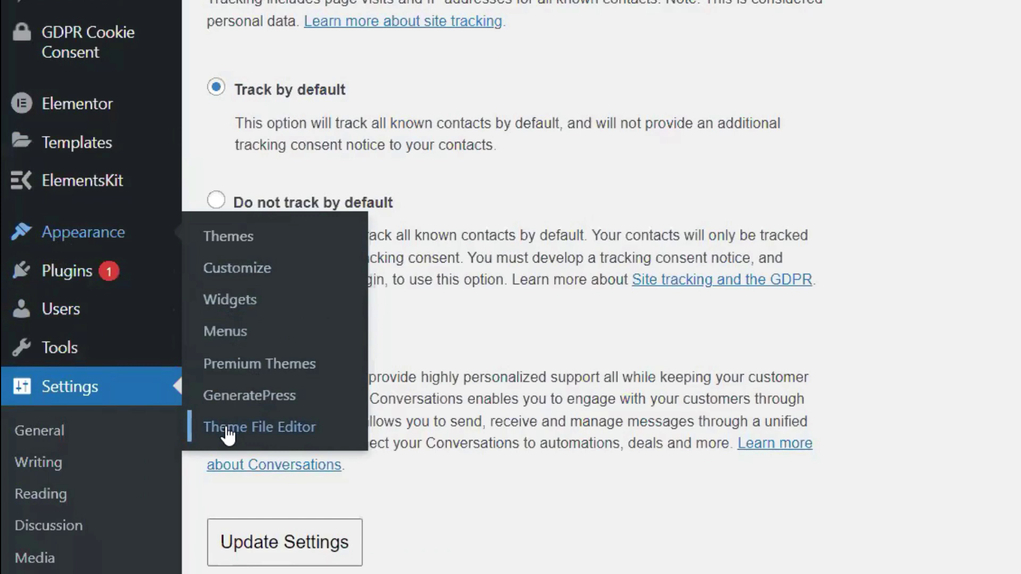
left_click(227, 430)
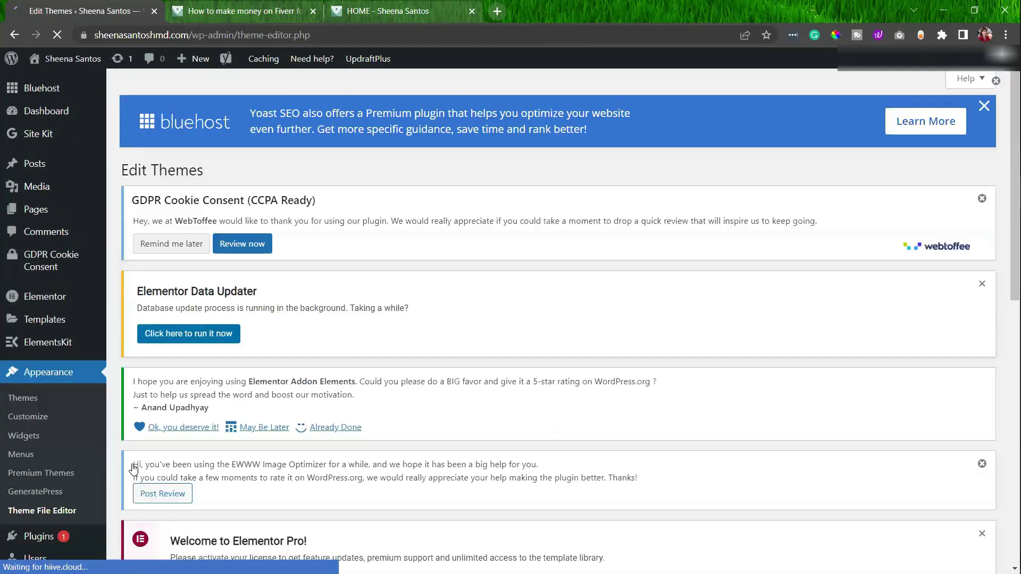
scroll(133, 468, "down", 8)
scroll(473, 398, "down", 1)
scroll(830, 352, "down", 3)
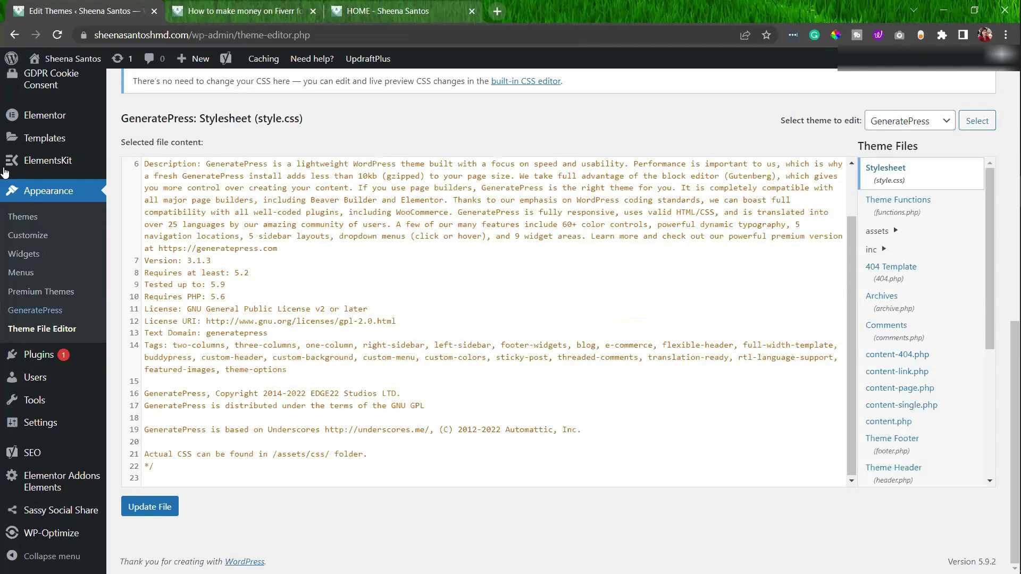
Open the Theme Footer file, footer.php, and read through its code to the closing html tag
left_click(903, 443)
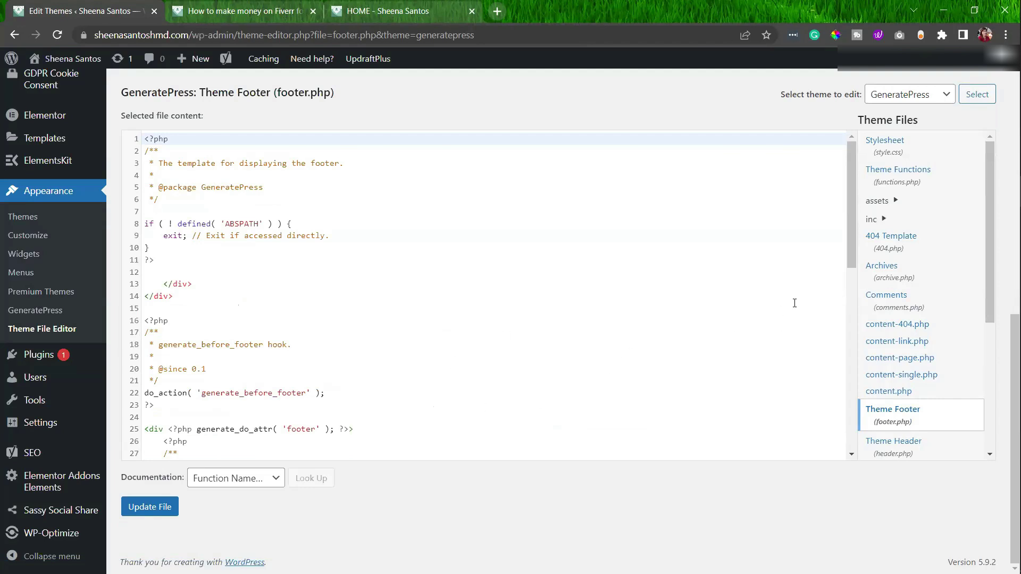
scroll(904, 236, "up", 4)
scroll(906, 237, "down", 6)
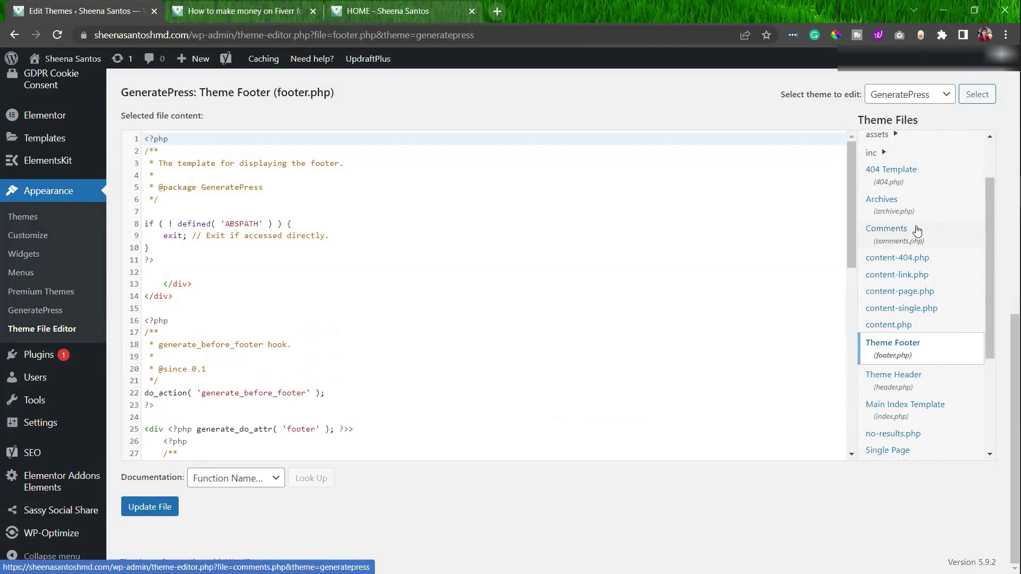
scroll(545, 270, "down", 7)
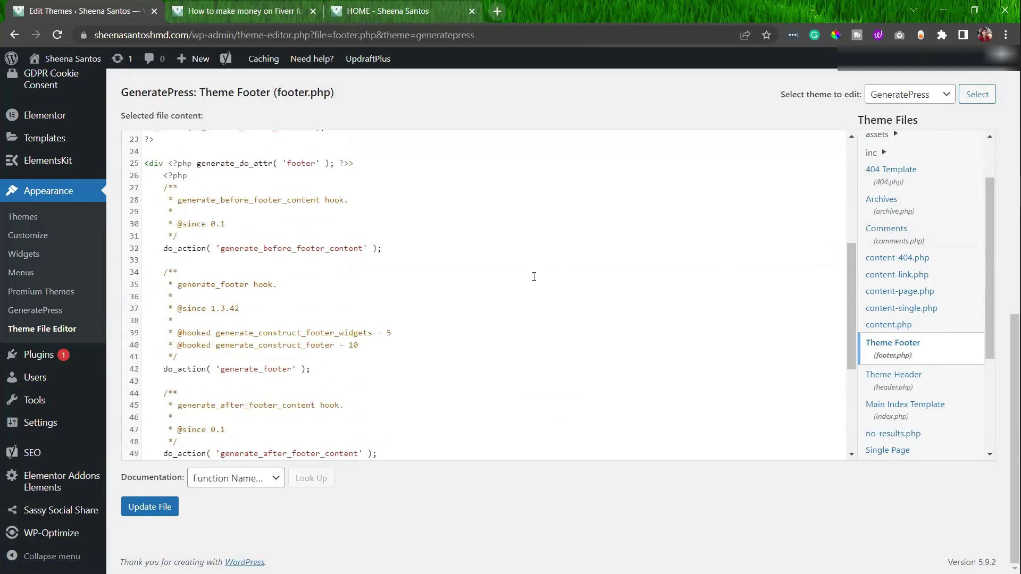
scroll(544, 270, "down", 2)
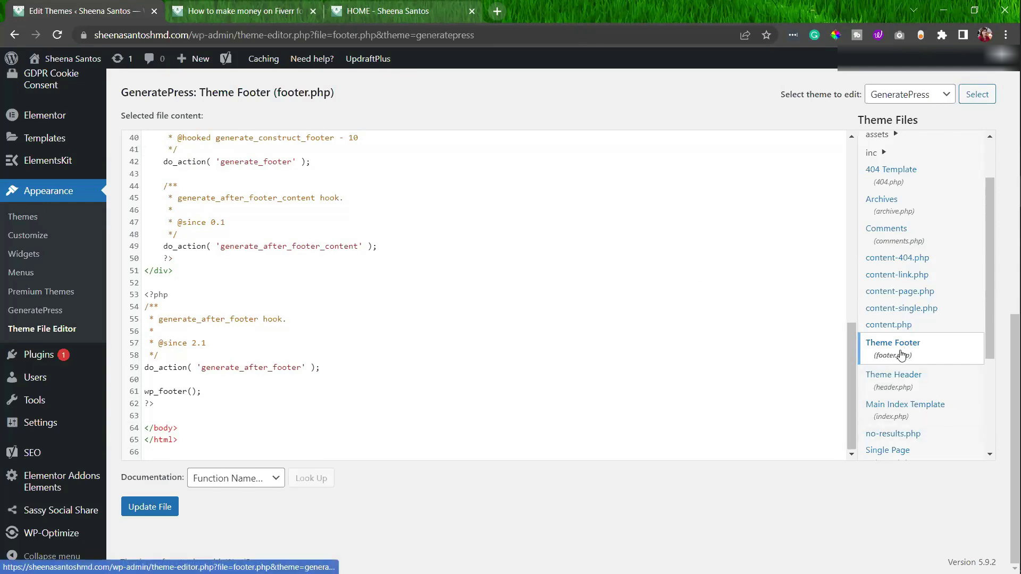
Copy the entire footer.php code and paste it over the selected text in the Notepad document
left_click(523, 296)
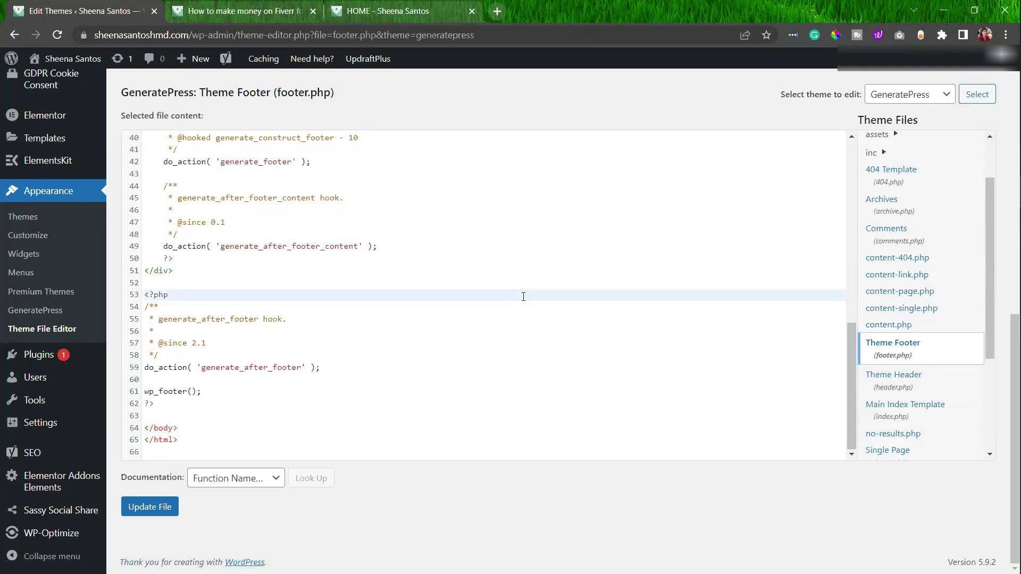
key("ctrl+a")
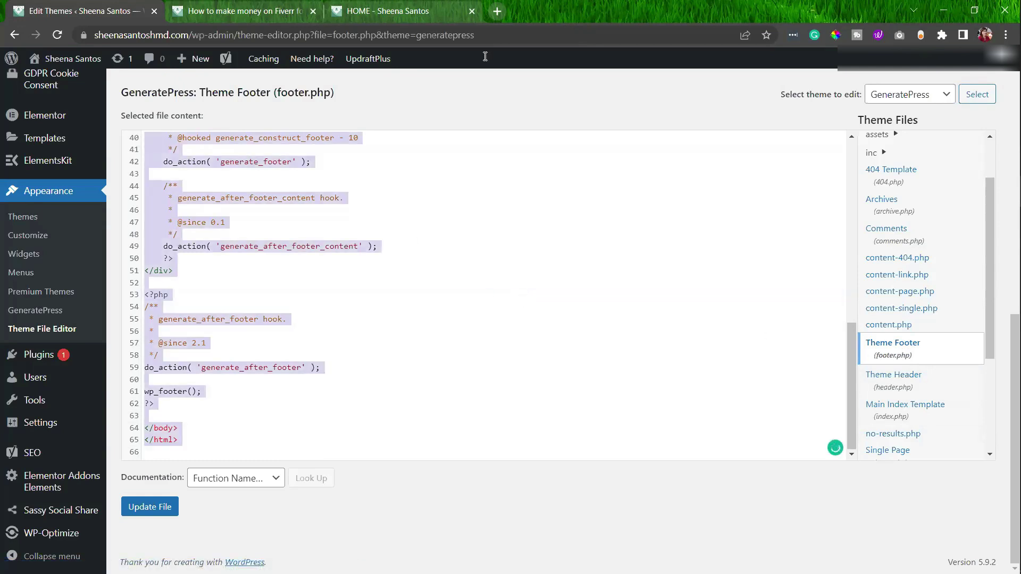
mouse_move(1016, 85)
left_click(1001, 254)
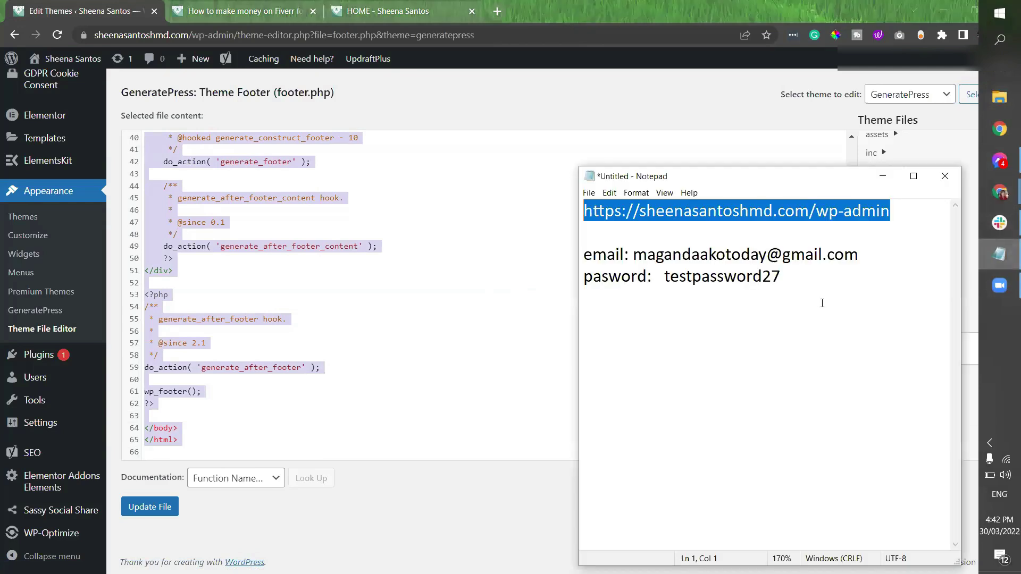
key("ctrl+v")
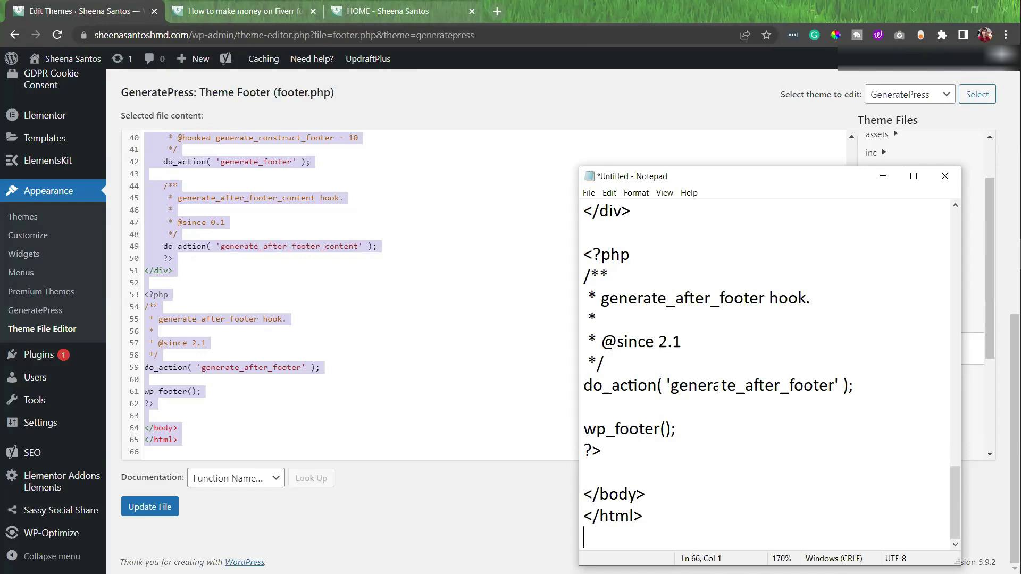
Narrow the Notepad window, move it aside, and restore the browser from its maximized size
left_click_drag(576, 168, 665, 163)
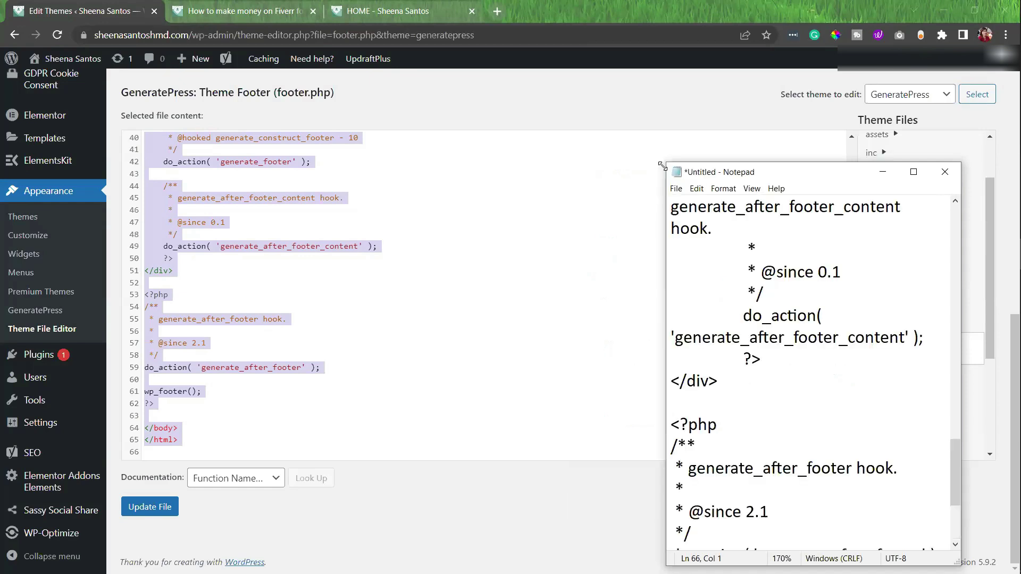
left_click_drag(860, 177, 899, 179)
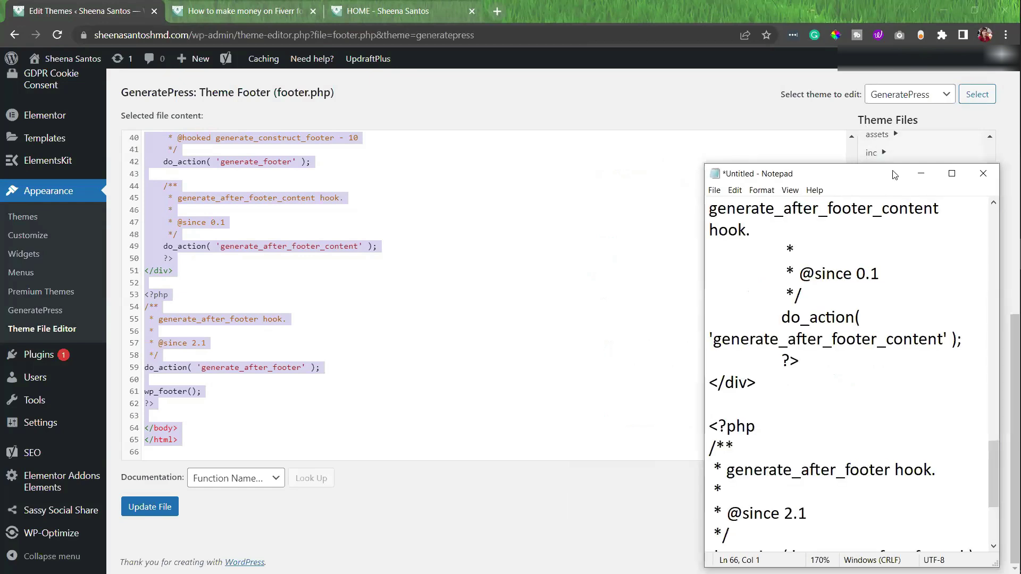
double_click(645, 11)
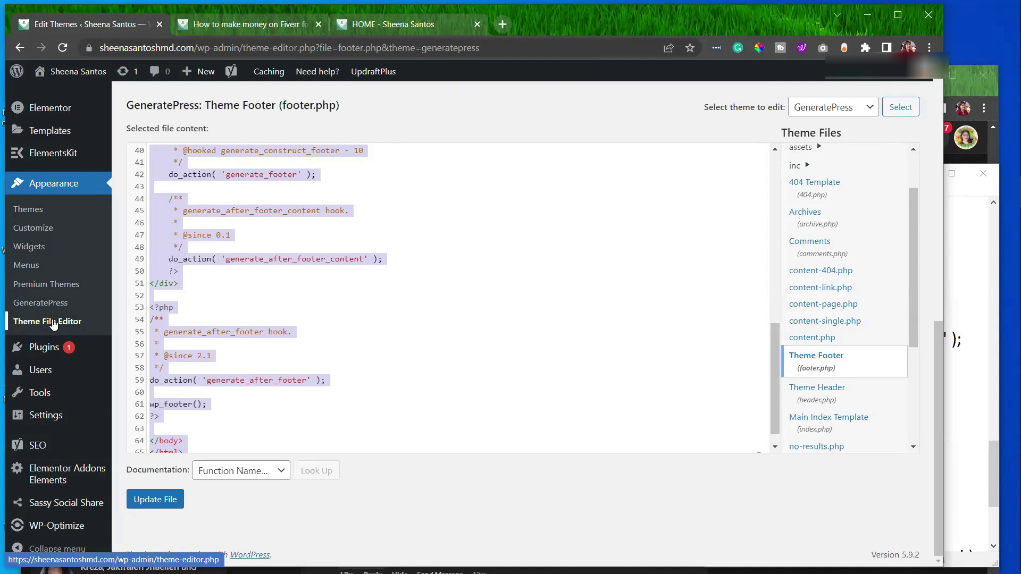
Look through the GeneratePress theme files list from the content files down to readme.txt
scroll(832, 311, "down", 1)
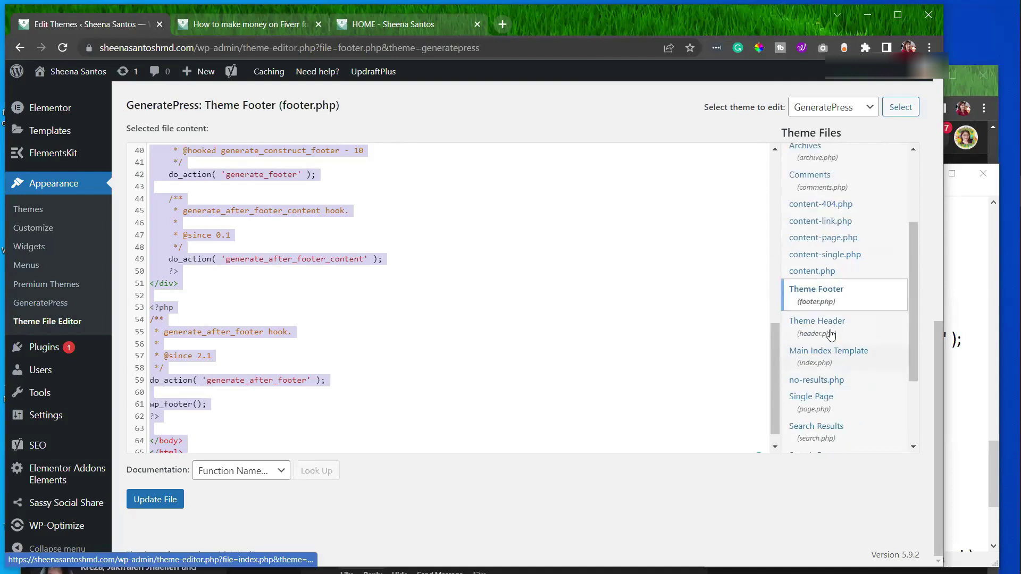
scroll(837, 364, "down", 2)
scroll(830, 372, "up", 5)
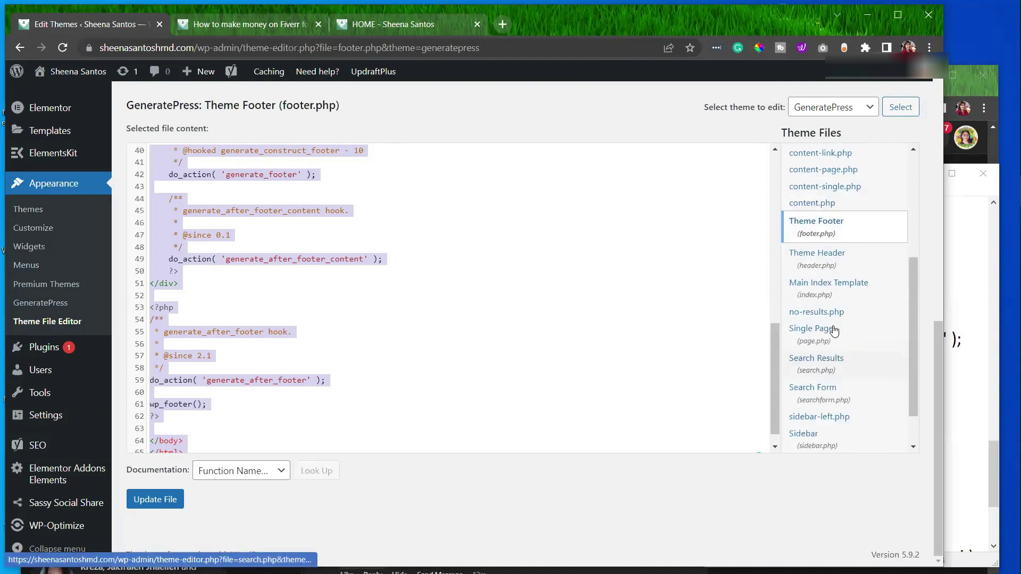
scroll(807, 219, "up", 4)
scroll(840, 372, "down", 5)
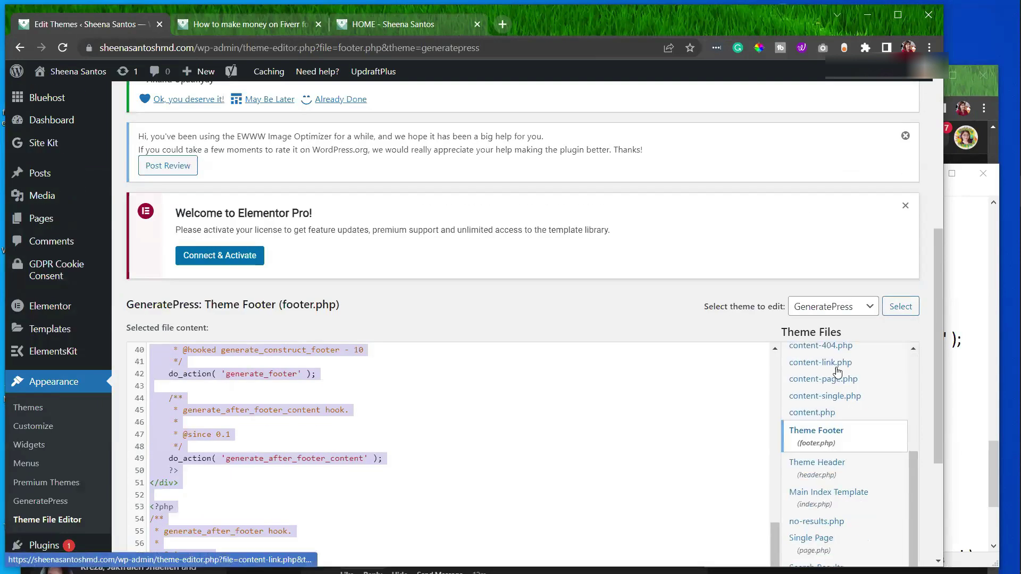
scroll(934, 336, "down", 3)
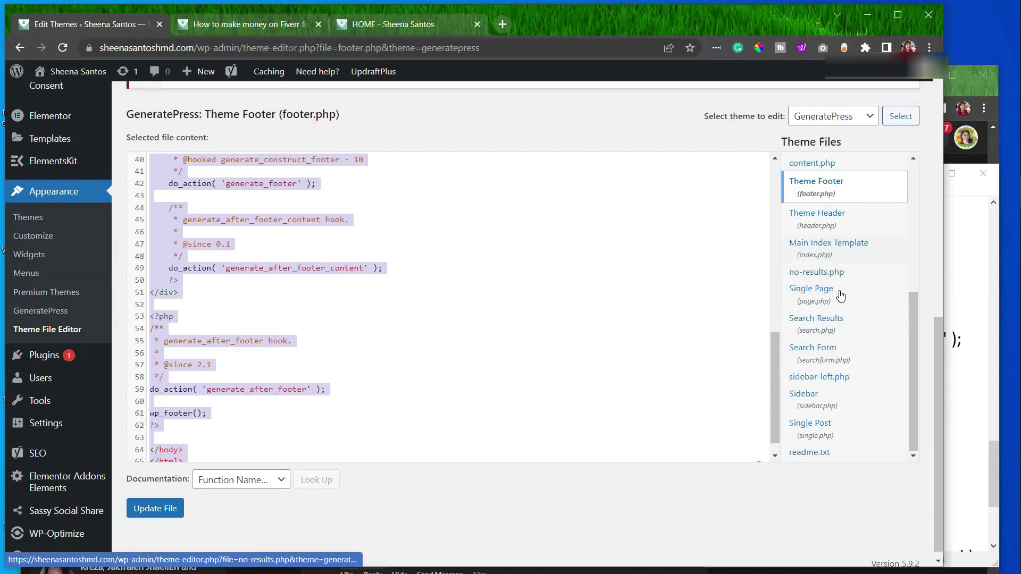
View the installed themes, and open the Widgets page past its block widgets welcome guide
left_click(28, 216)
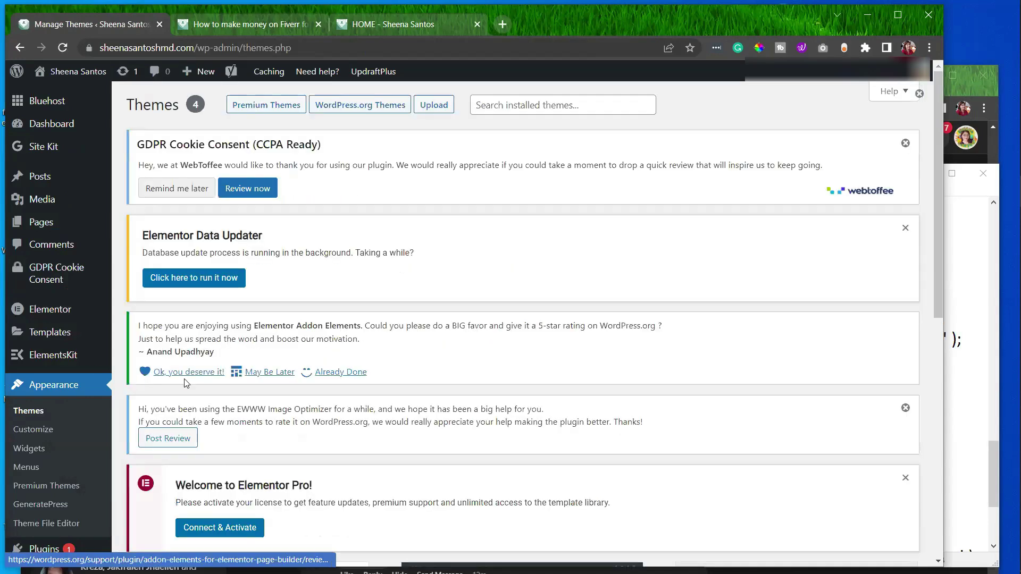
scroll(34, 301, "down", 3)
left_click(29, 315)
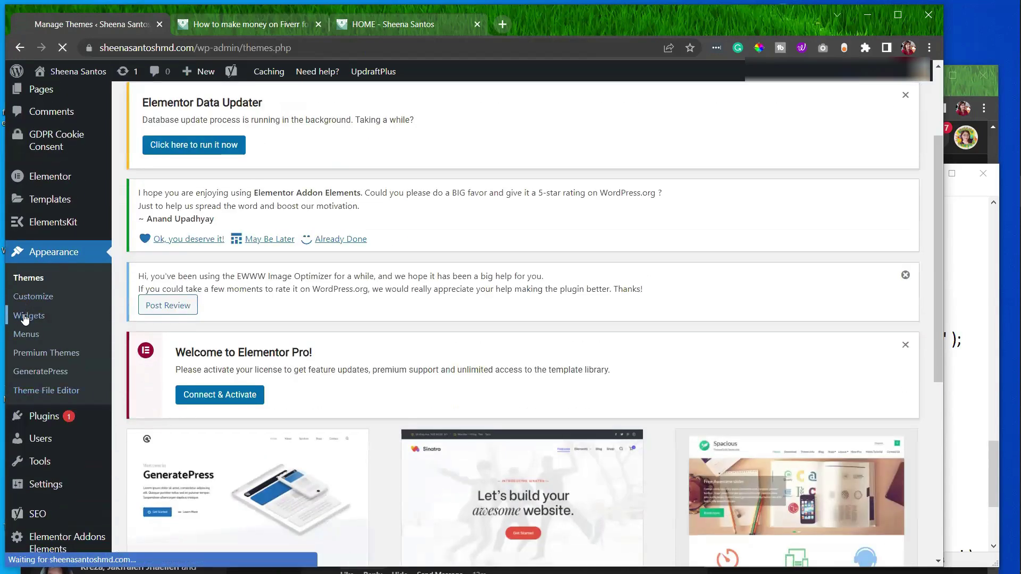
scroll(114, 233, "down", 2)
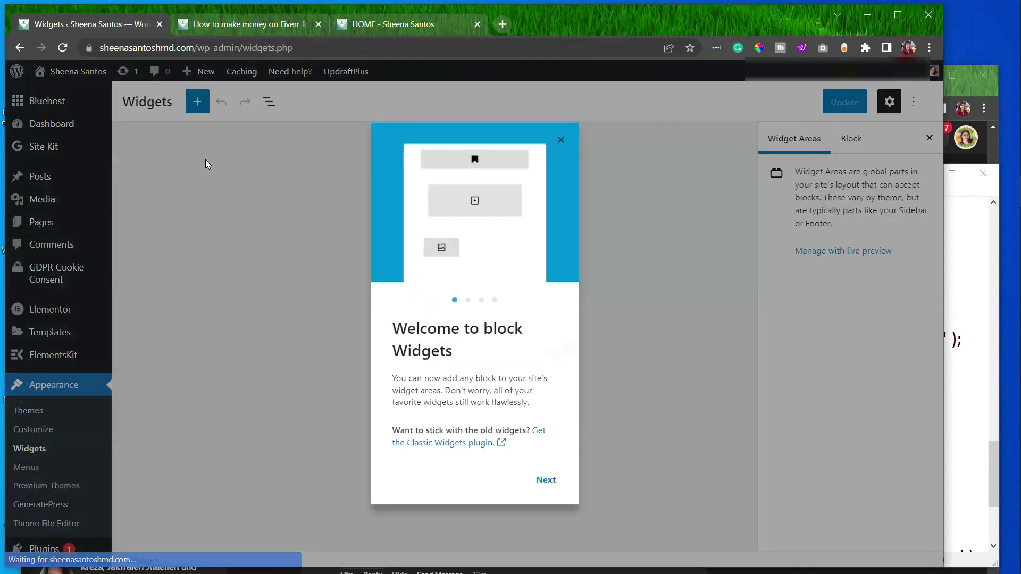
left_click(205, 157)
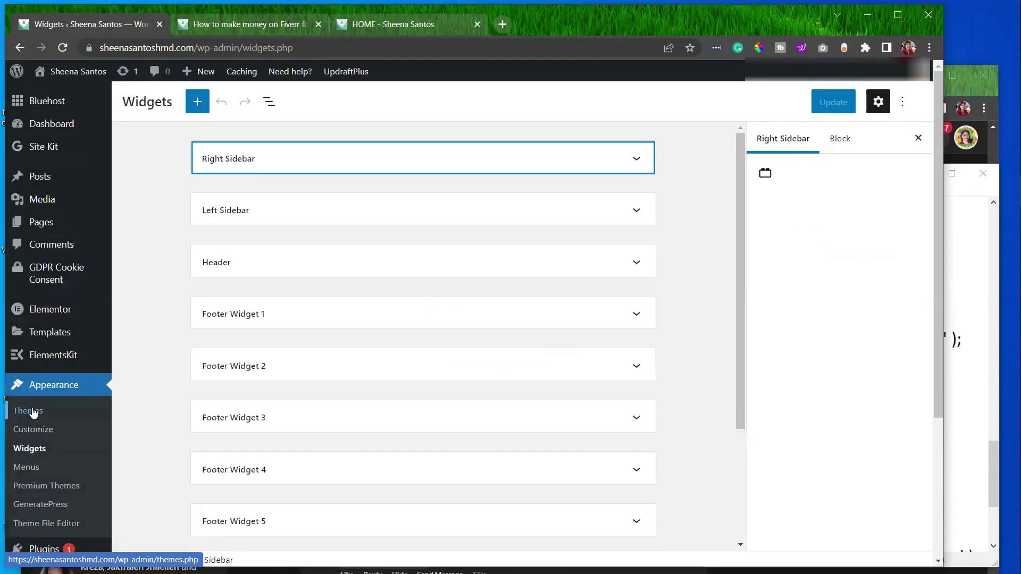